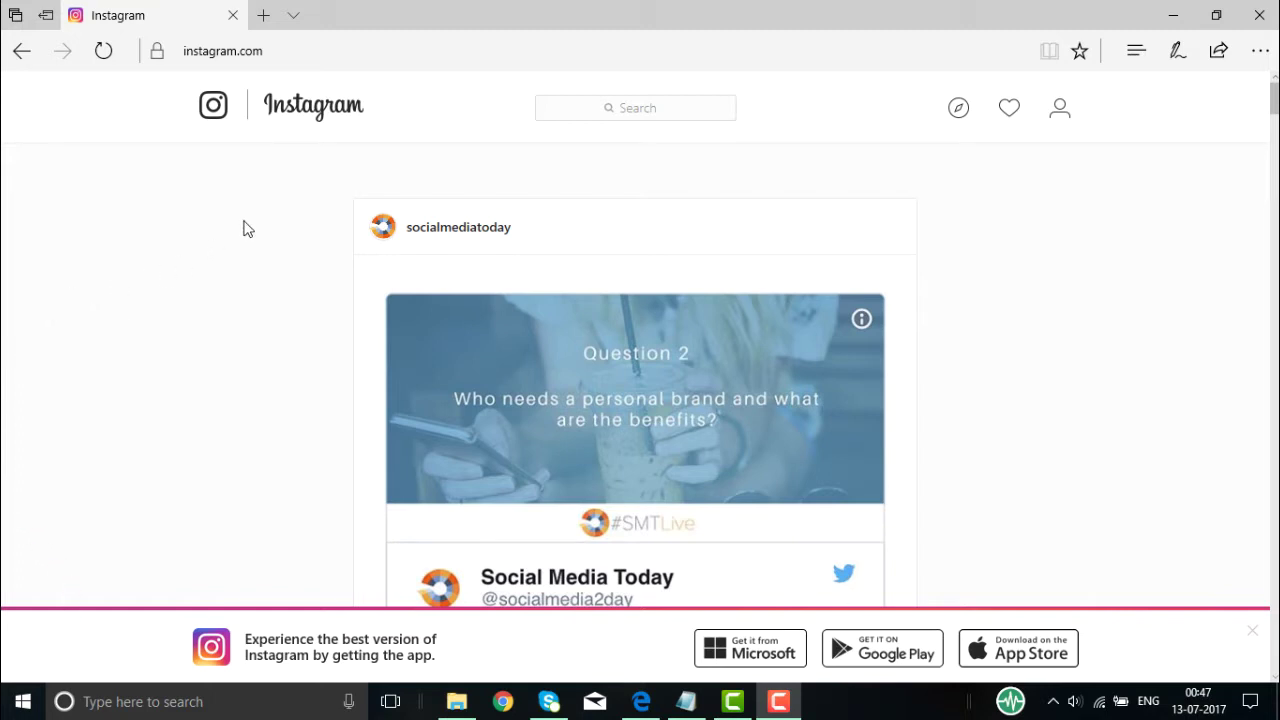
pyautogui.scroll(-10, 248, 229)
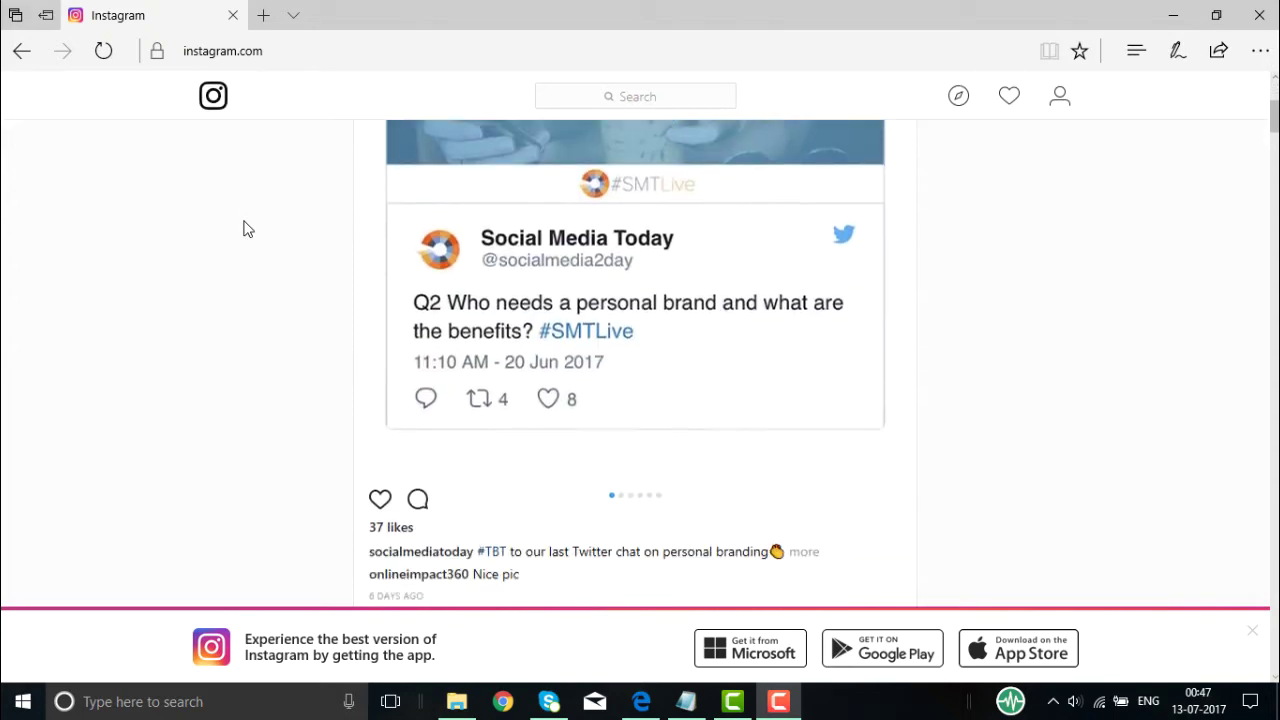
pyautogui.scroll(-3, 248, 229)
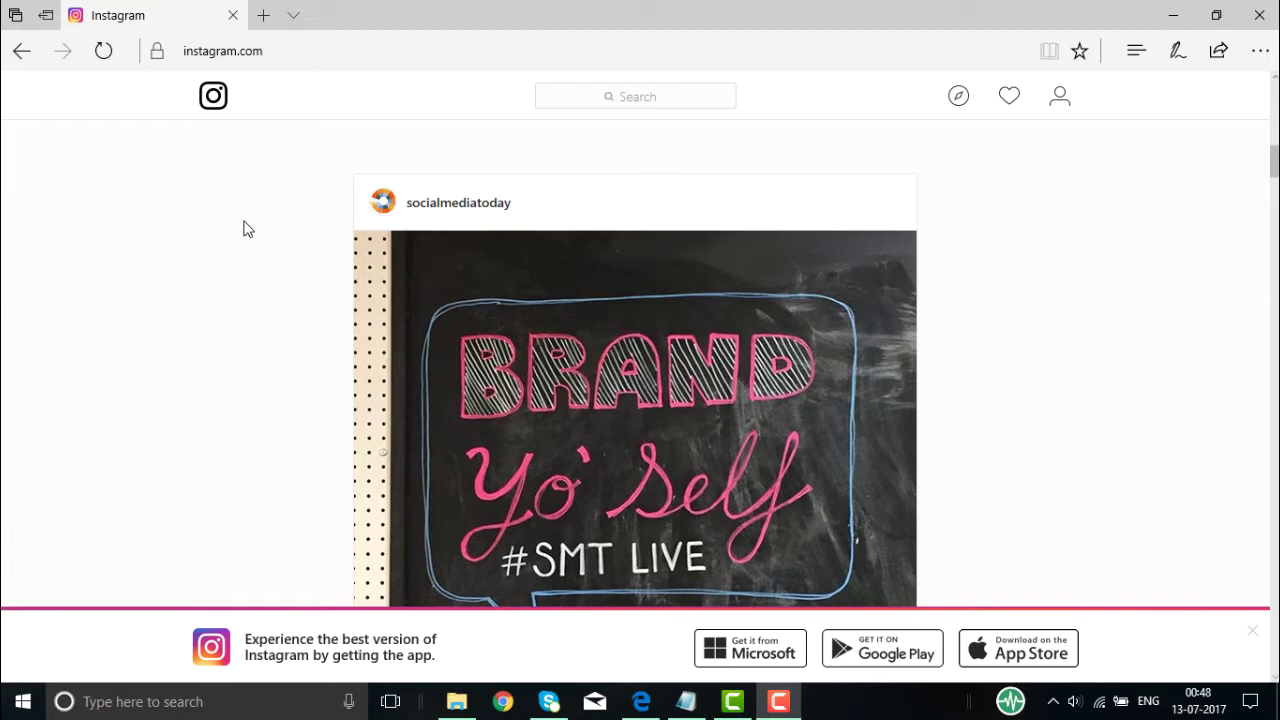
pyautogui.scroll(-6, 248, 229)
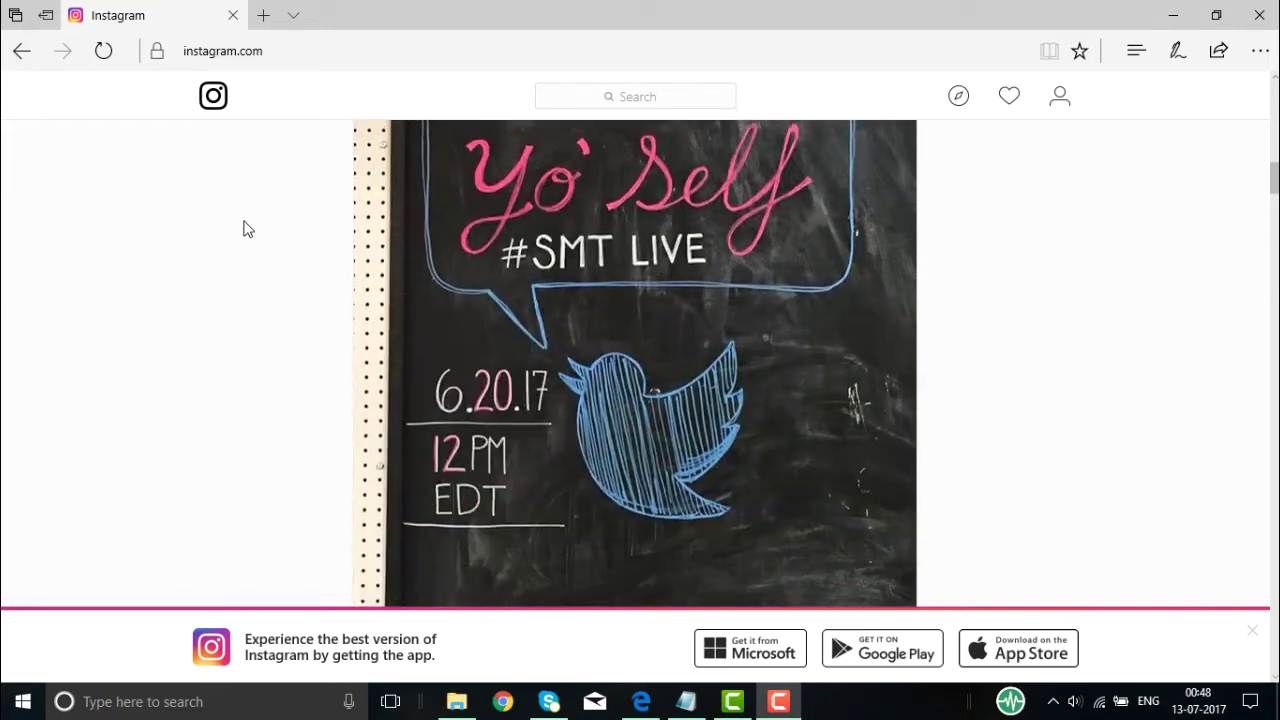
pyautogui.scroll(-3, 248, 229)
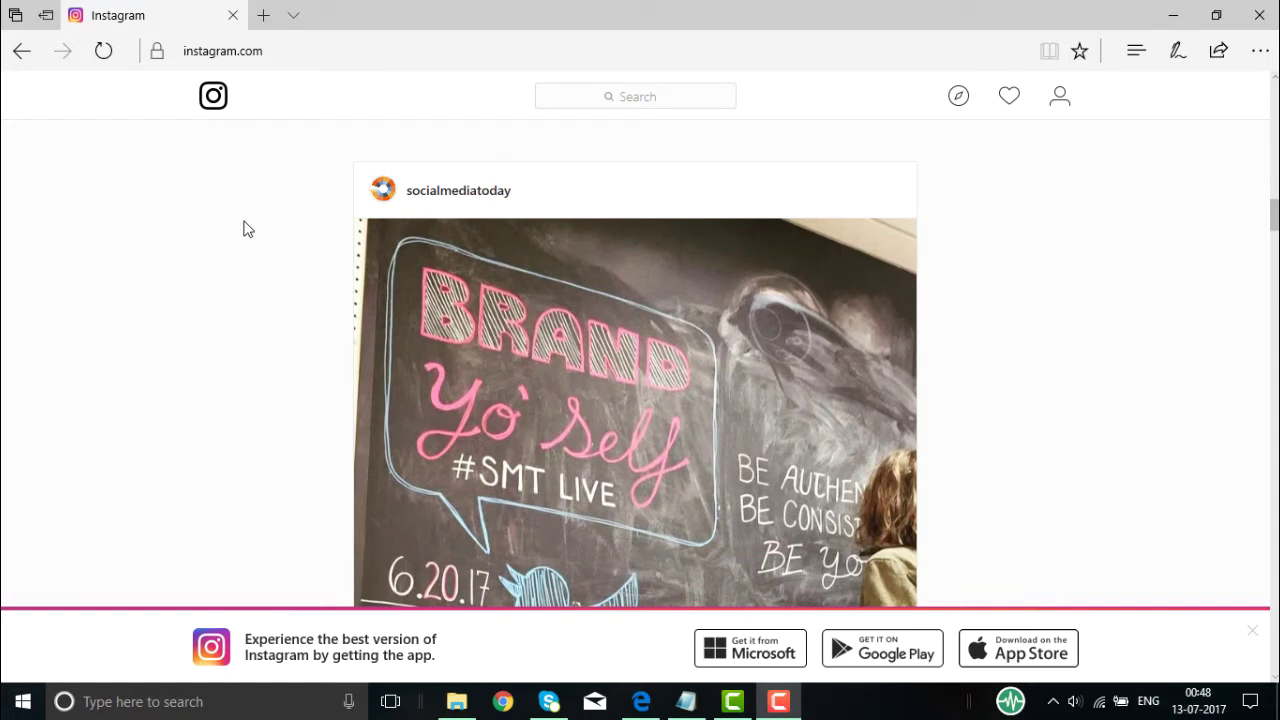
pyautogui.scroll(-5, 248, 229)
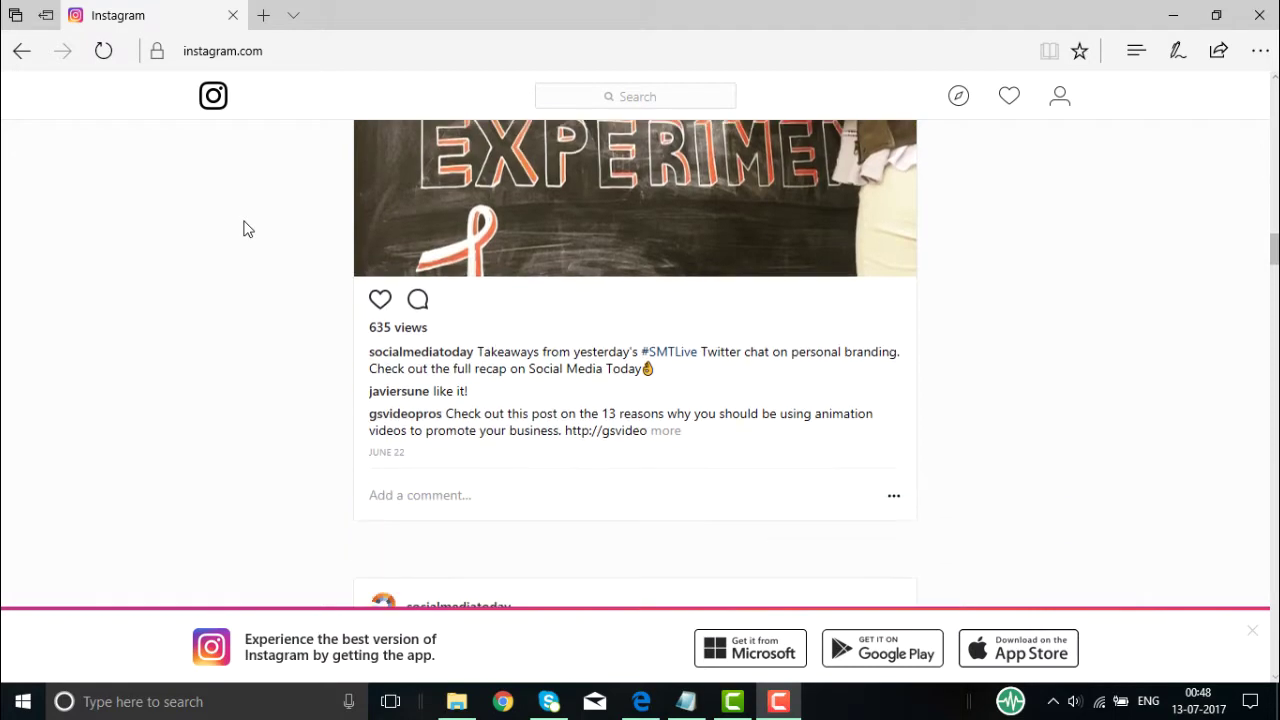
pyautogui.scroll(-18, 248, 229)
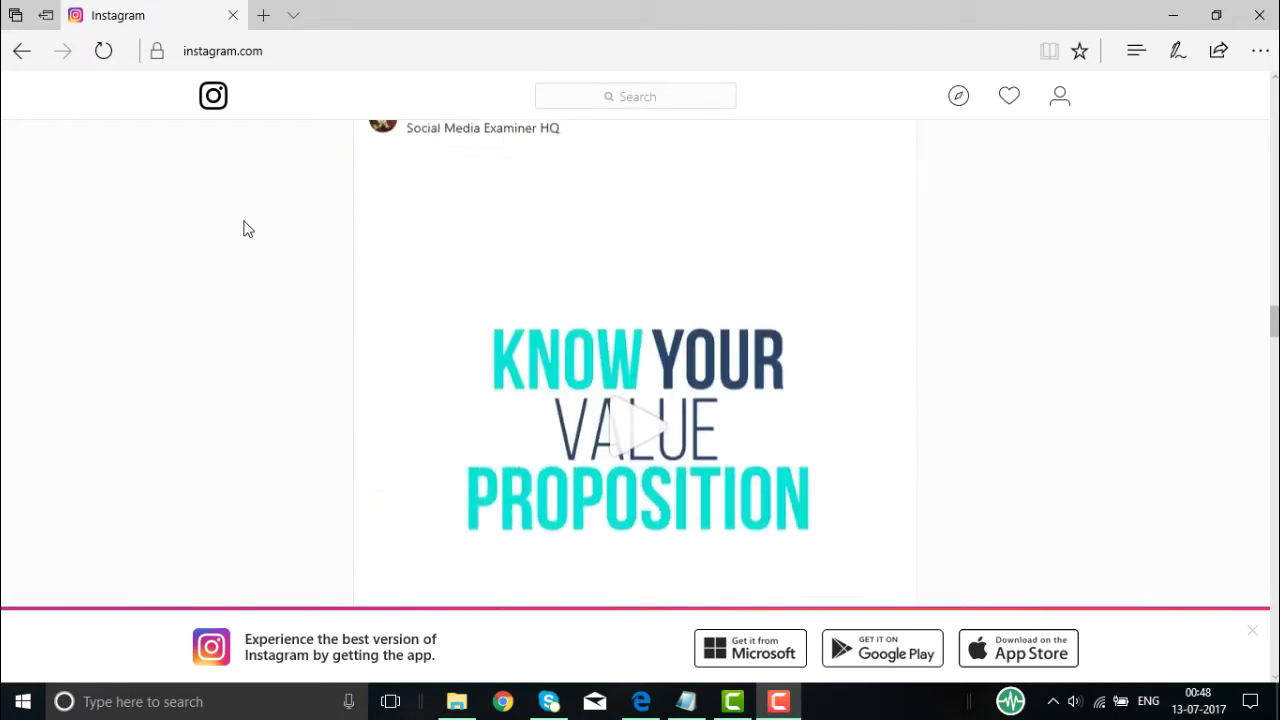
pyautogui.scroll(-12, 248, 229)
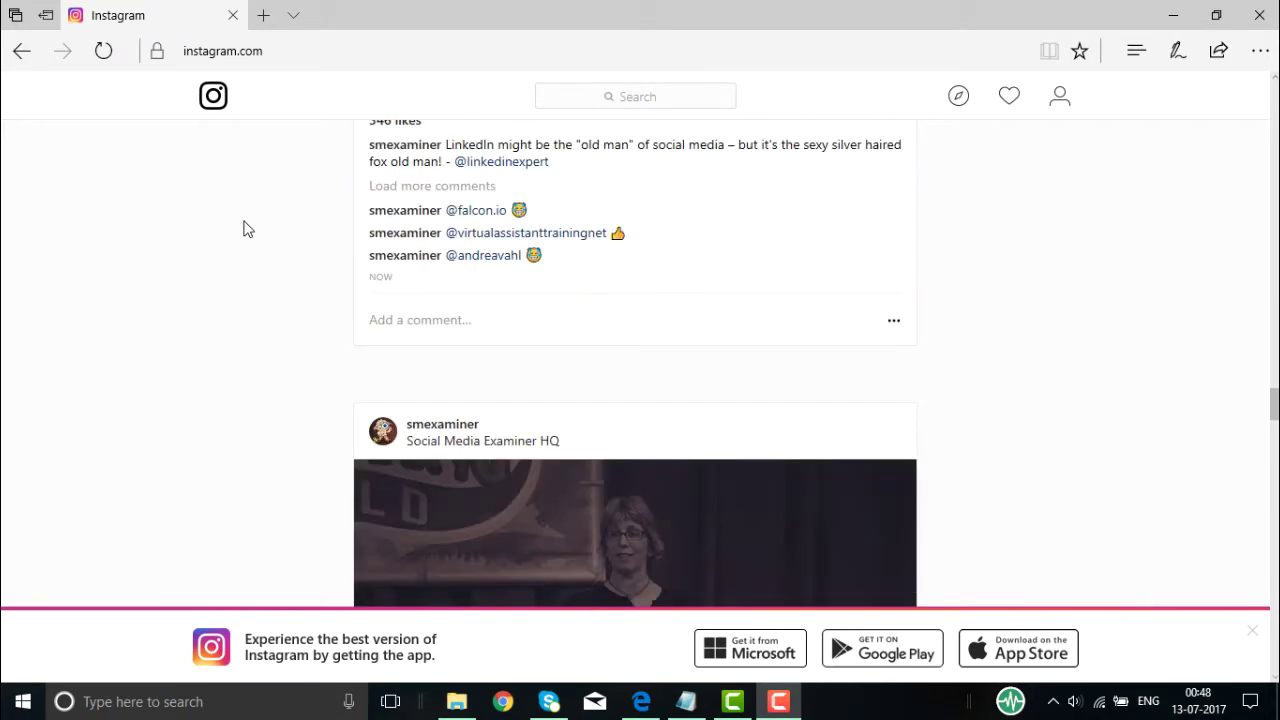
pyautogui.scroll(5, 248, 229)
pyautogui.scroll(15, 248, 229)
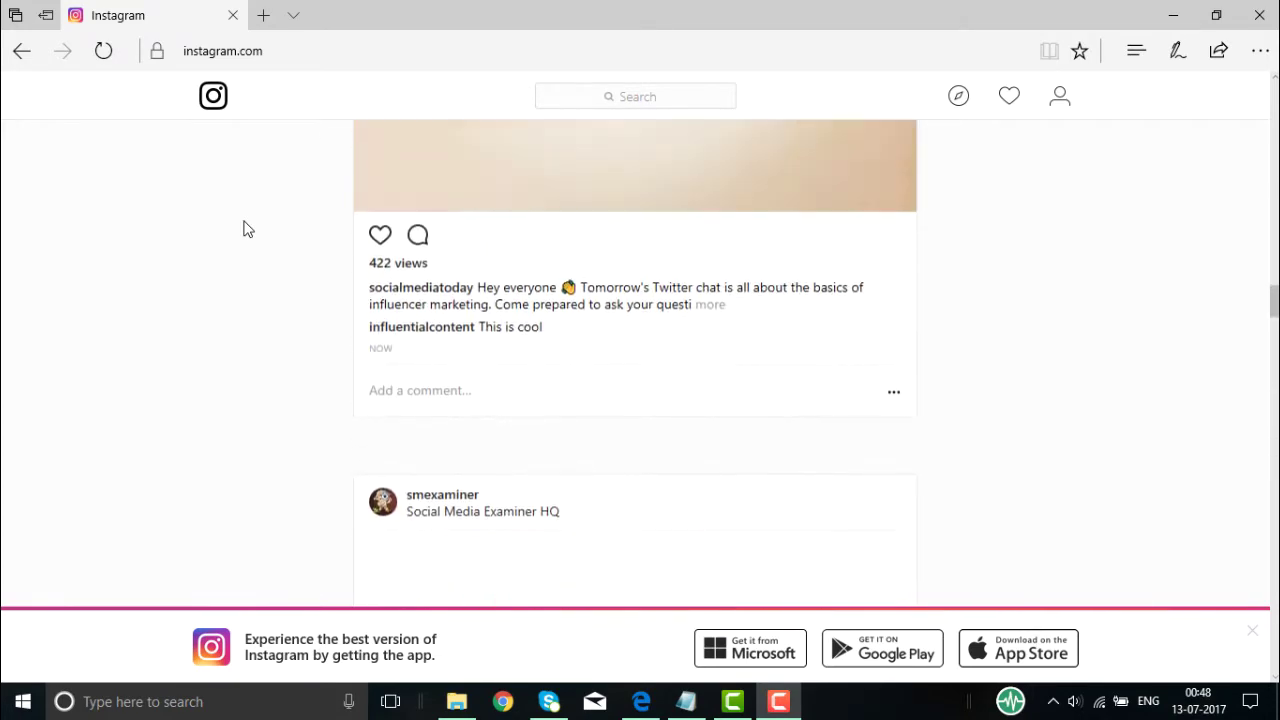
pyautogui.scroll(15, 248, 229)
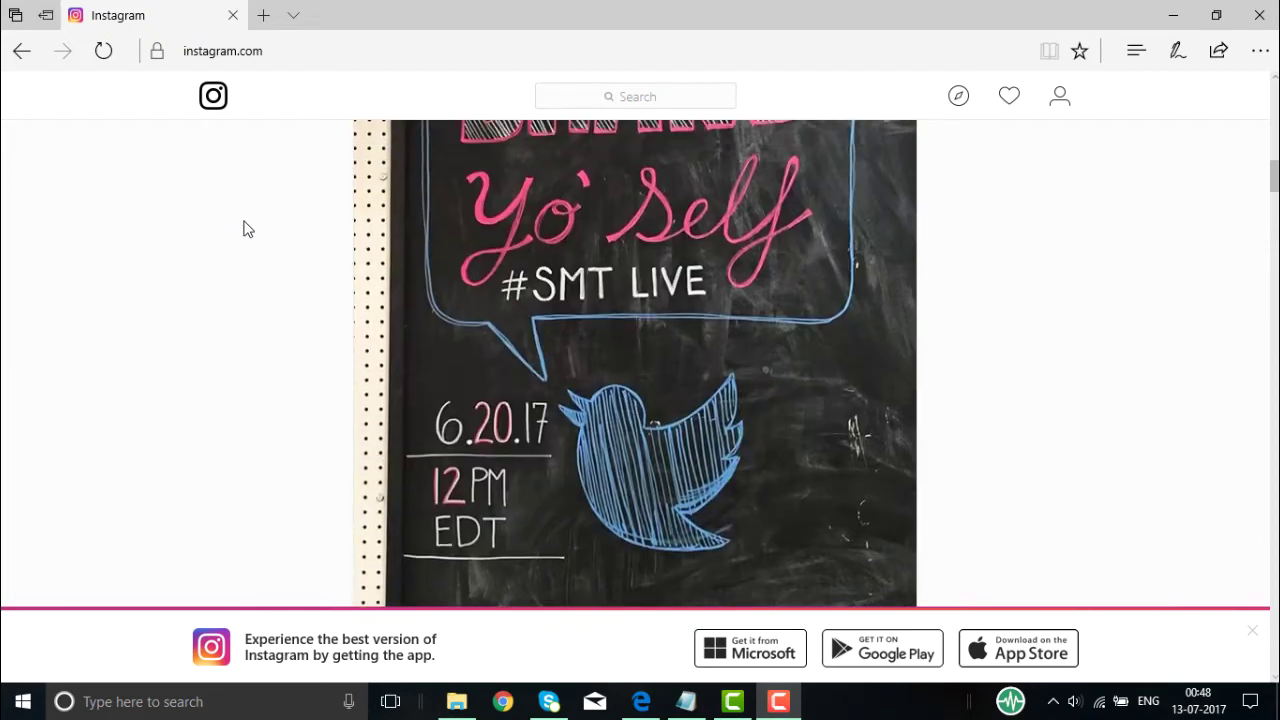
pyautogui.scroll(10, 248, 229)
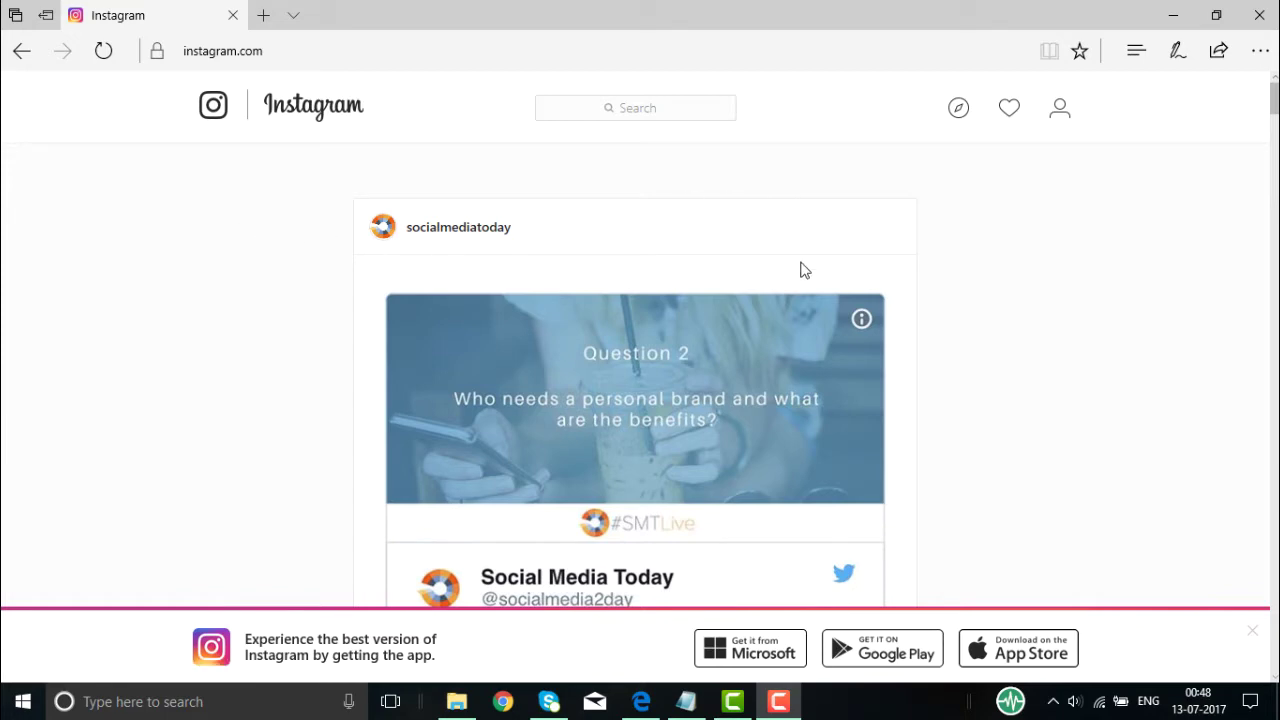
pyautogui.scroll(-3, 1030, 381)
pyautogui.scroll(-15, 1030, 381)
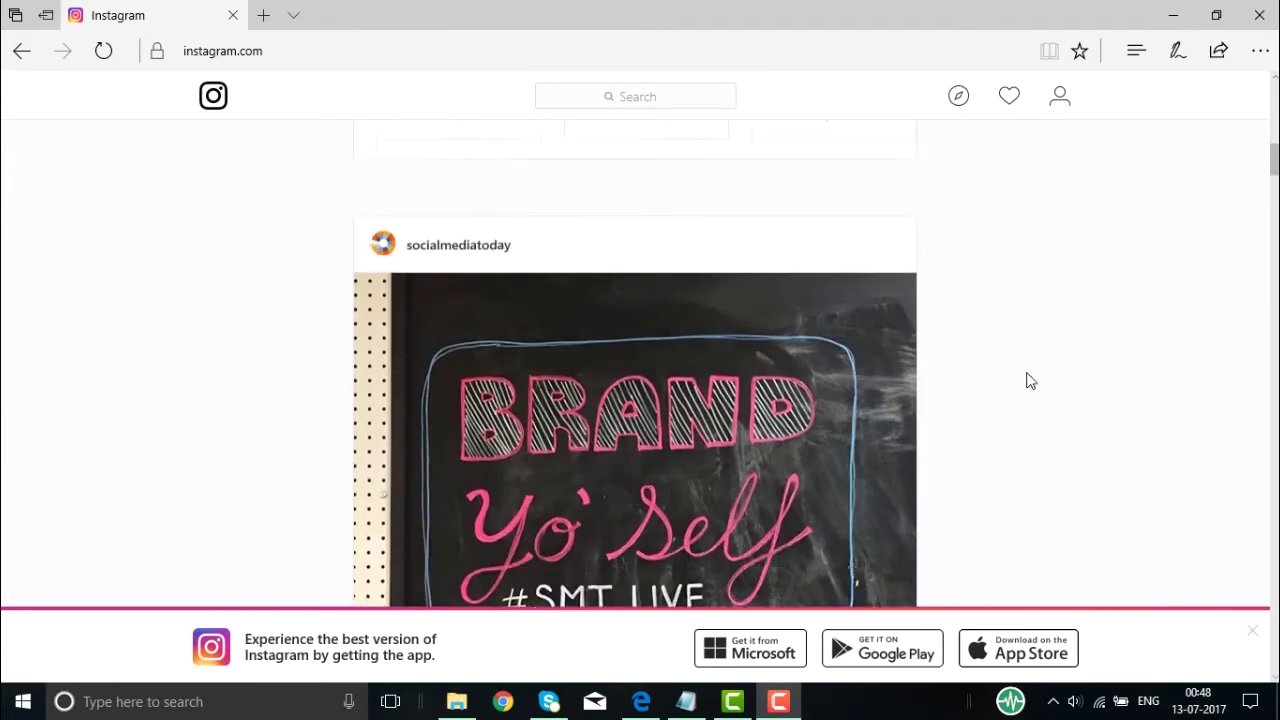
pyautogui.scroll(15, 1030, 381)
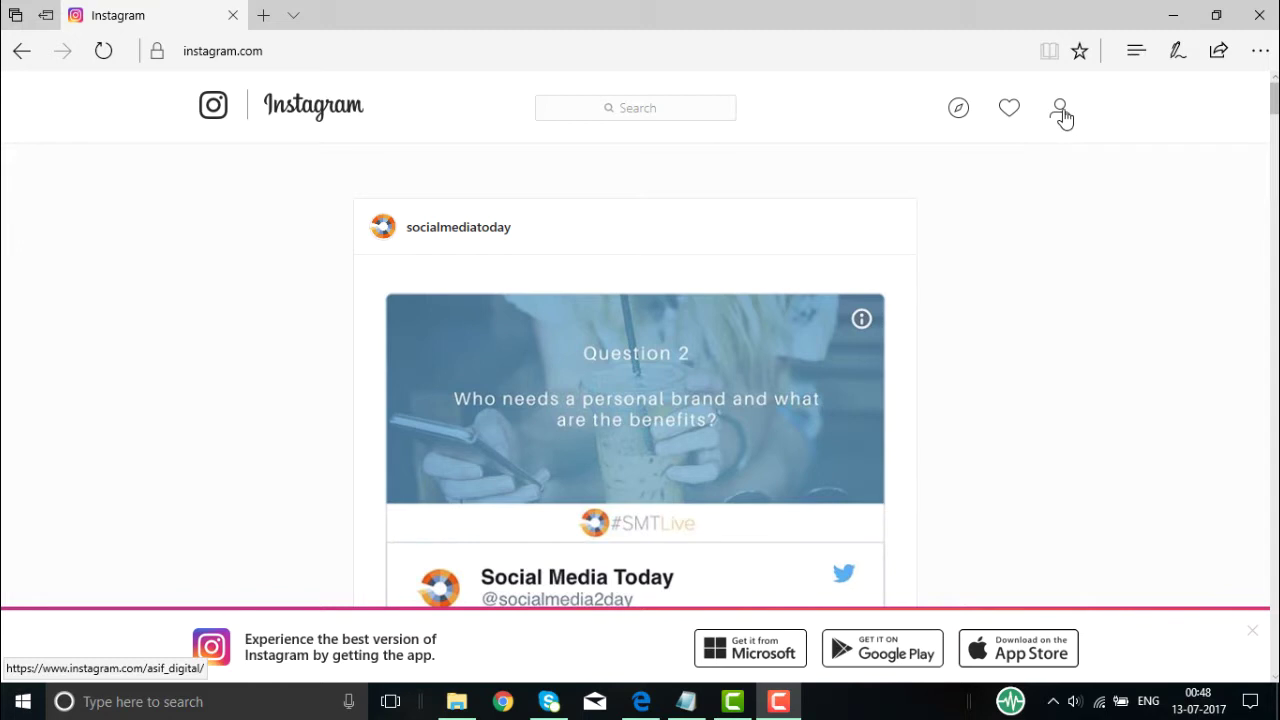
# - Go to the asif_digital profile page and bring up its Edit Profile form
pyautogui.click(1062, 118)
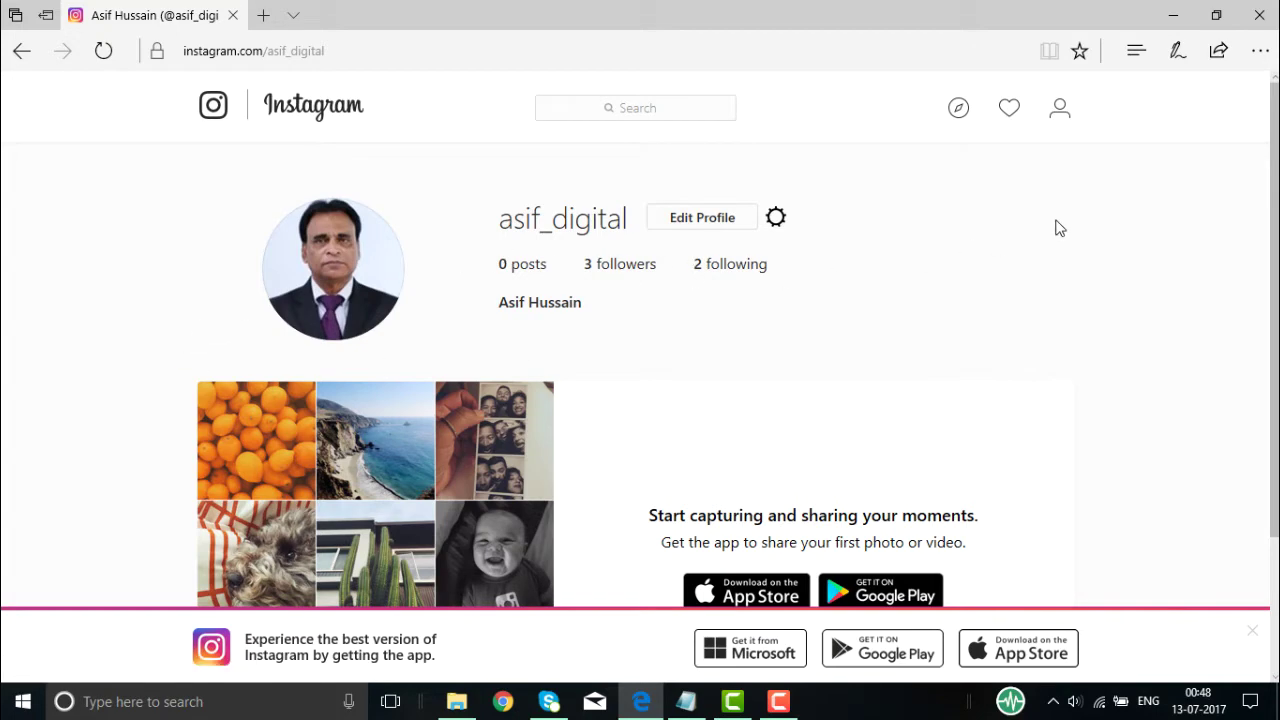
pyautogui.scroll(-2, 1022, 310)
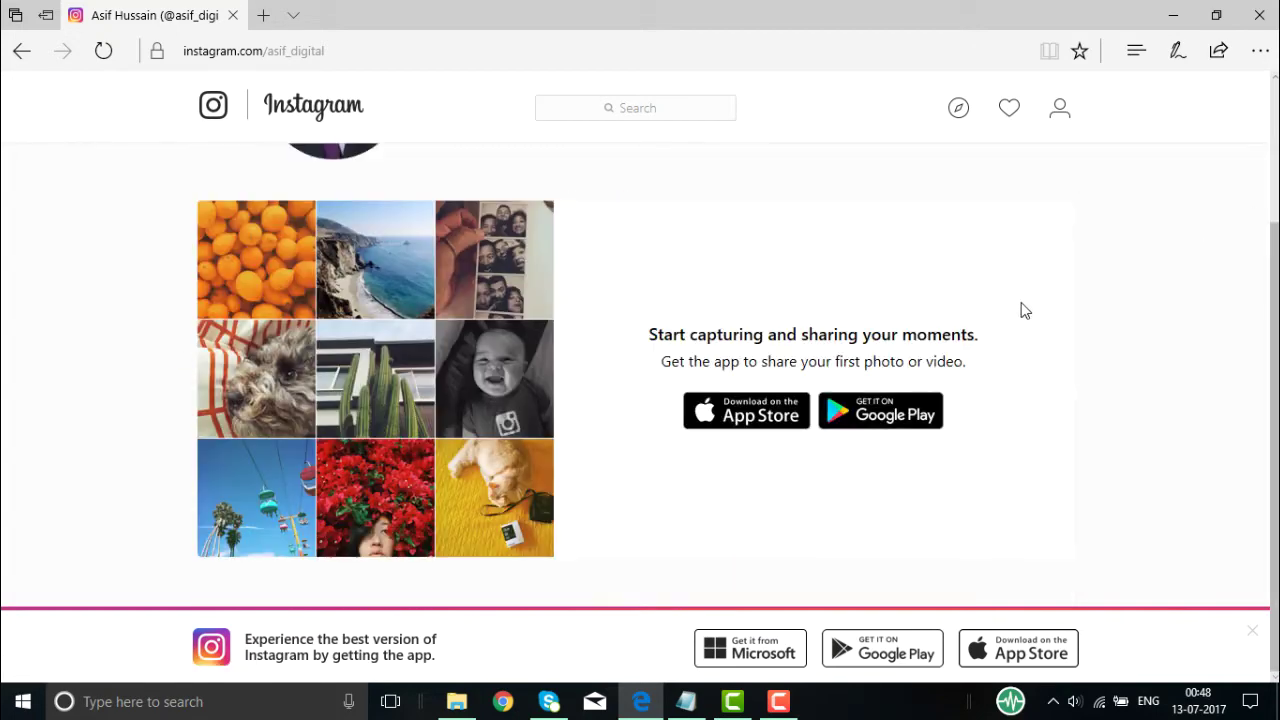
pyautogui.scroll(2, 1022, 310)
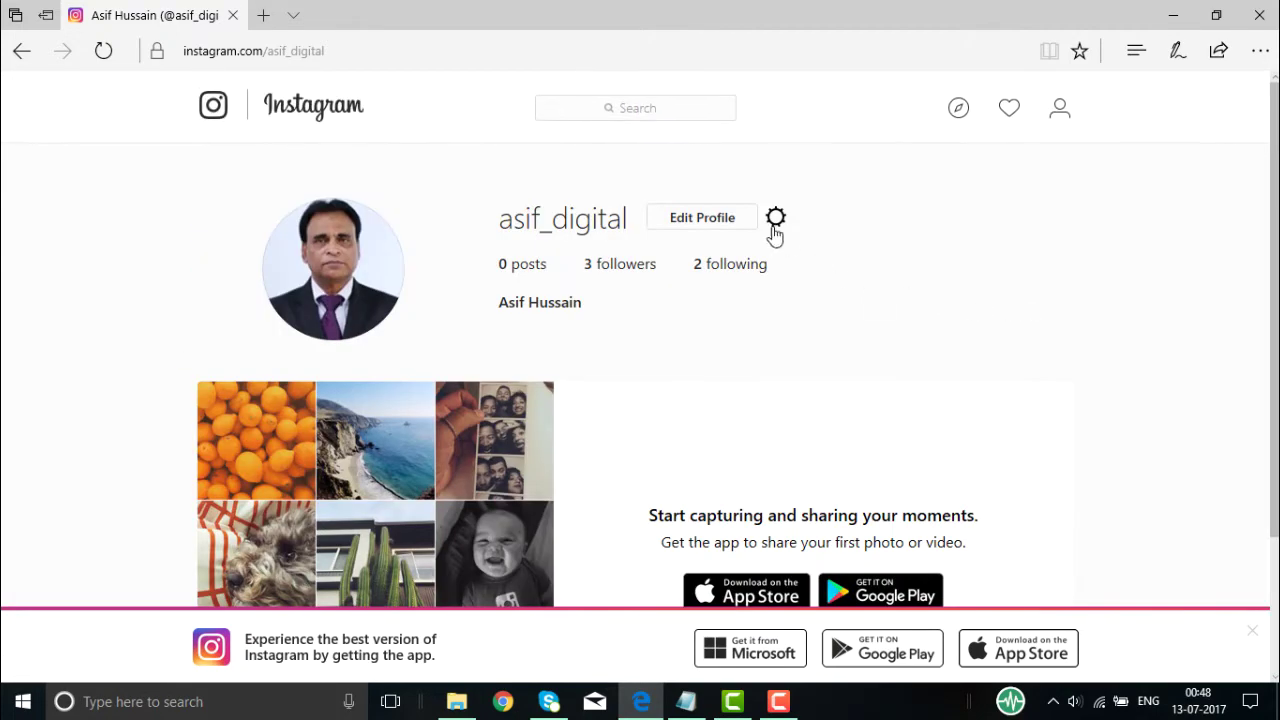
pyautogui.click(704, 218)
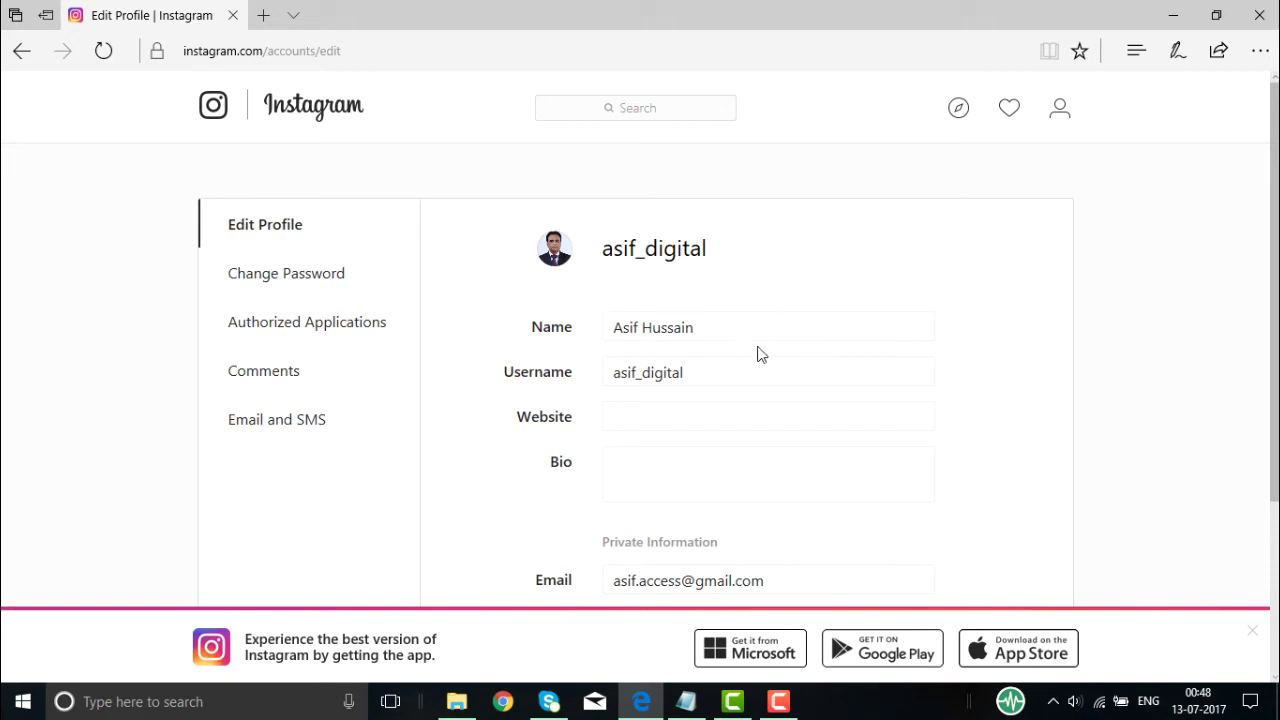
pyautogui.scroll(-1, 757, 354)
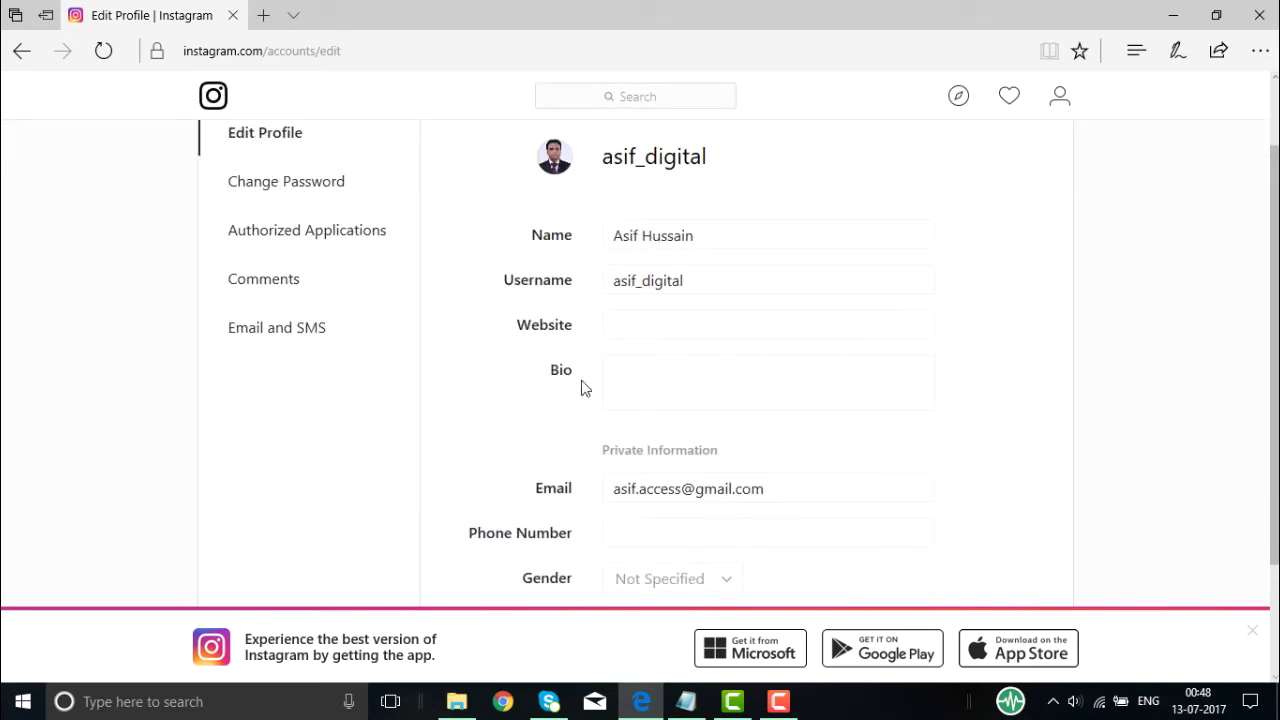
pyautogui.scroll(-2, 511, 429)
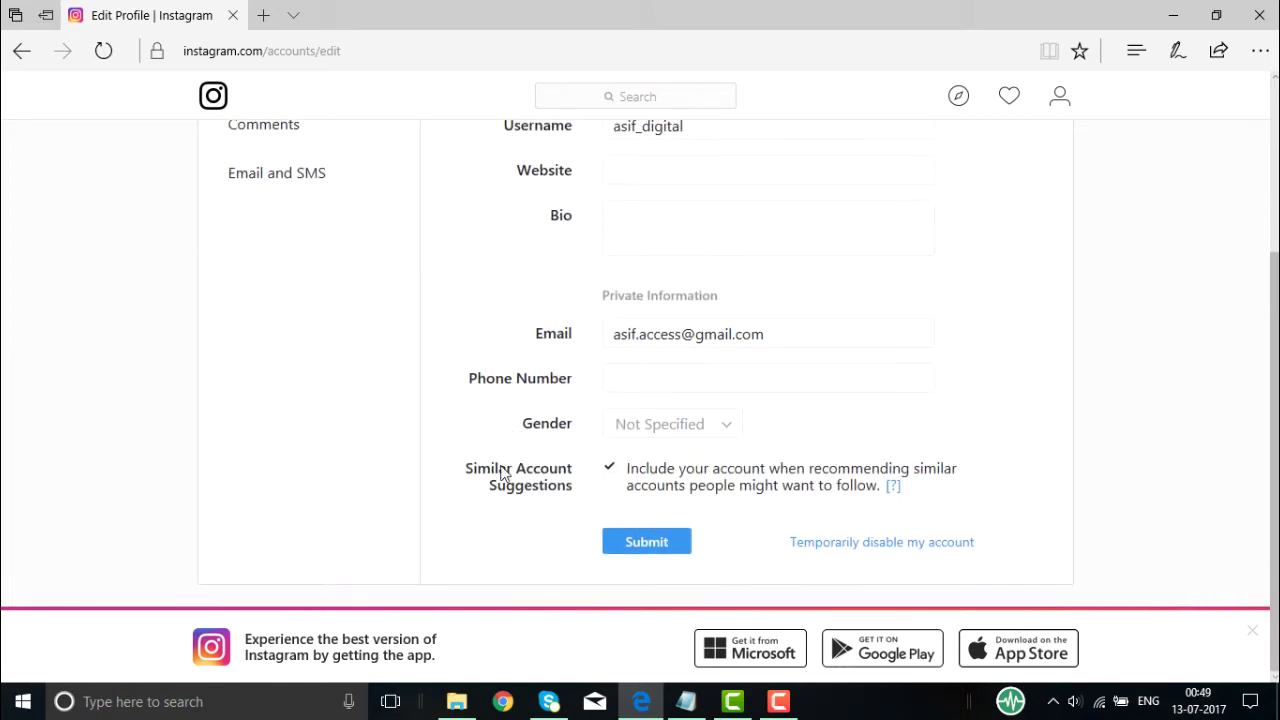
pyautogui.scroll(2, 502, 470)
pyautogui.scroll(1, 500, 477)
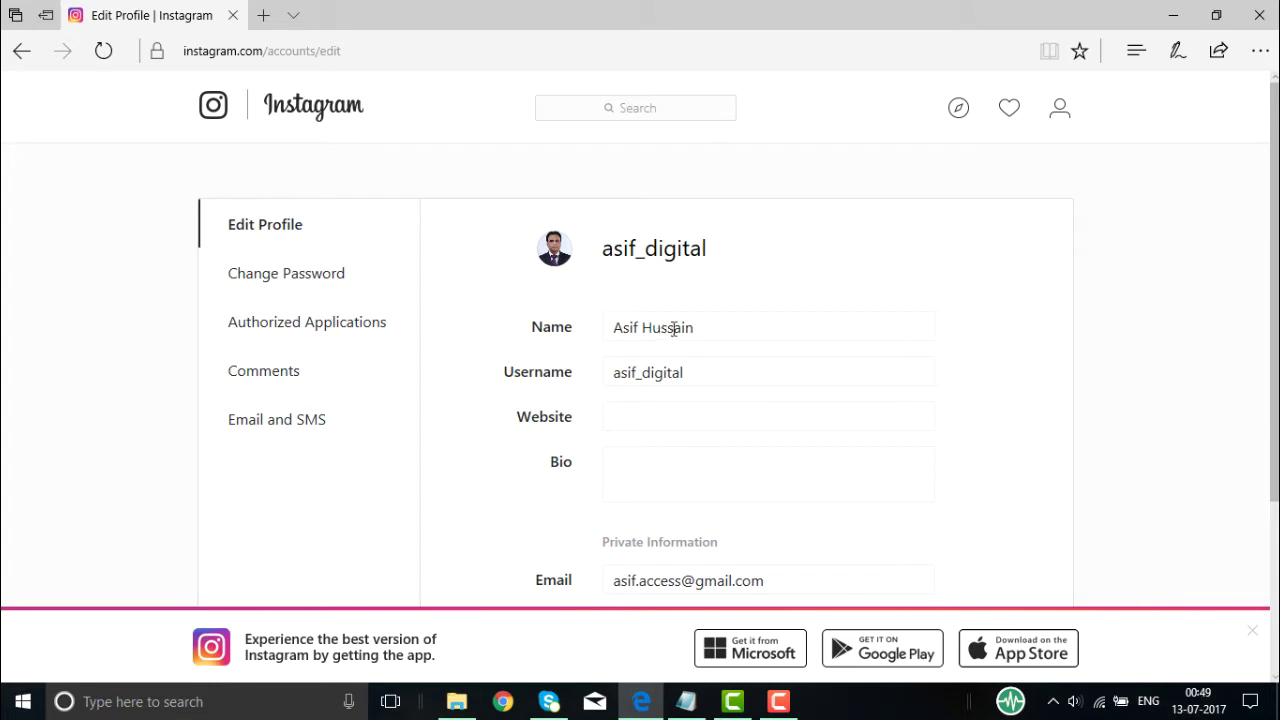
pyautogui.click(708, 324)
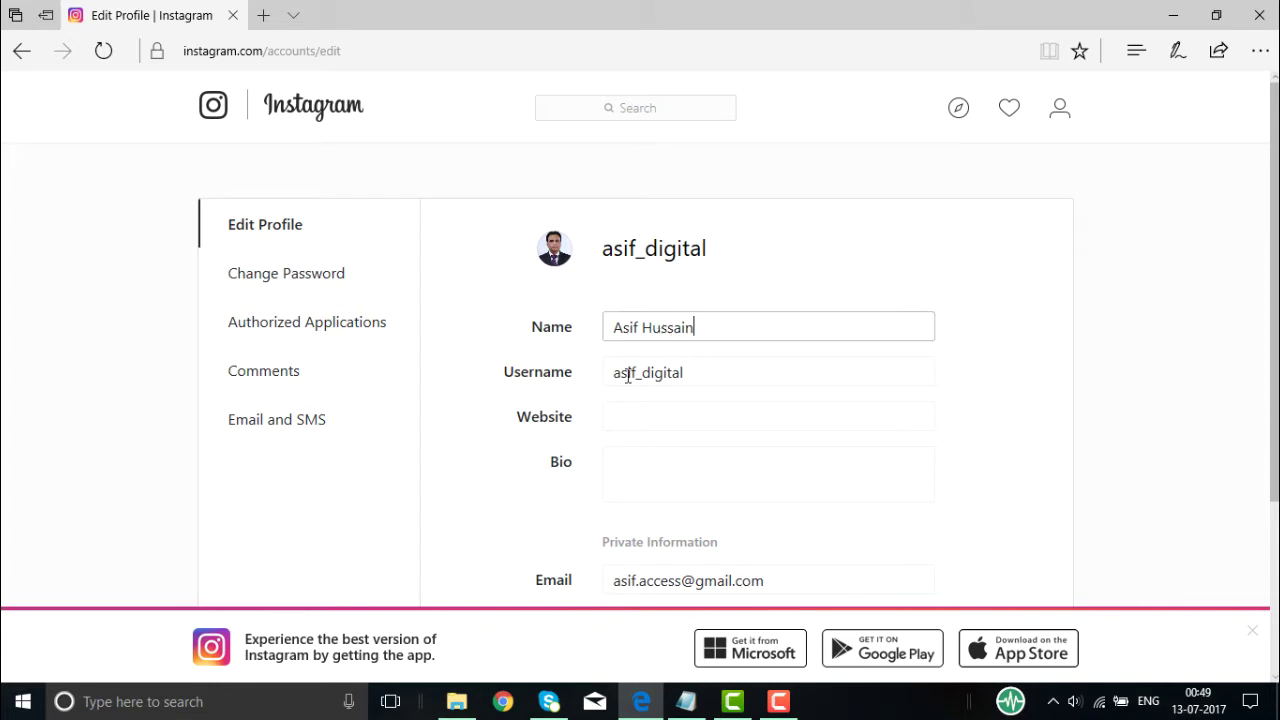
pyautogui.click(704, 368)
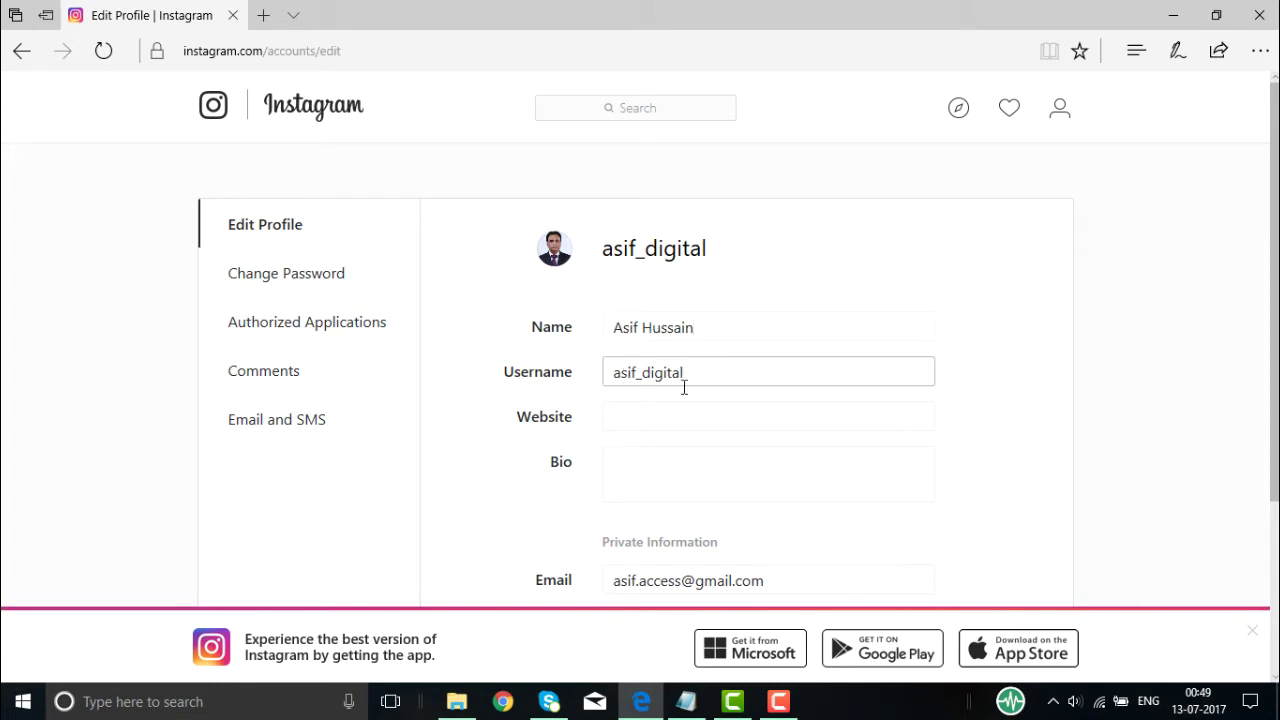
pyautogui.click(623, 414)
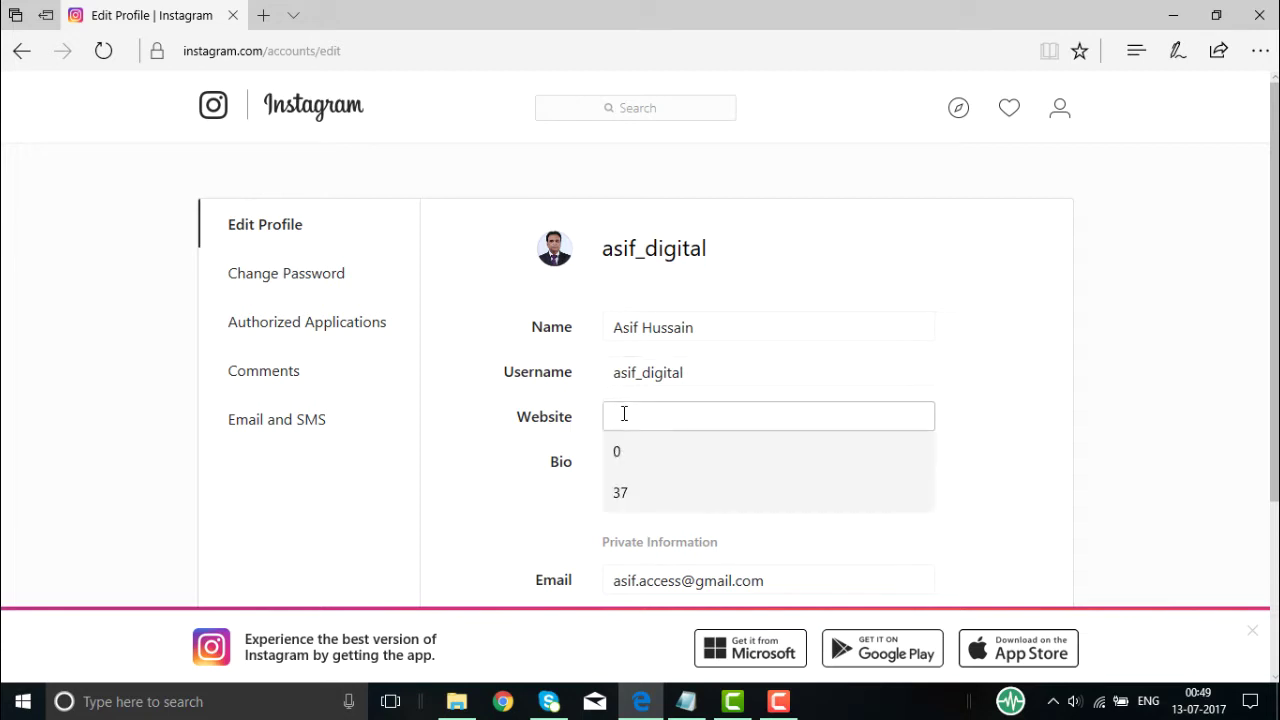
pyautogui.write('www')
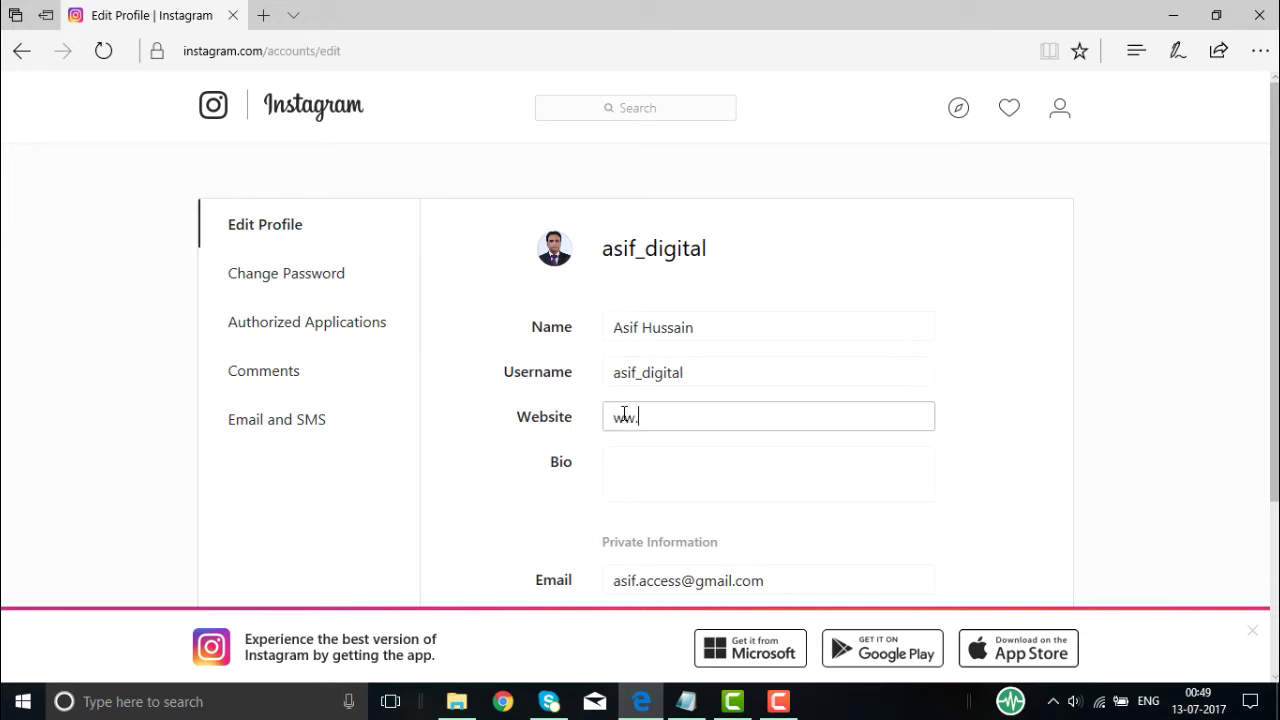
pyautogui.write('.starsconsulting')
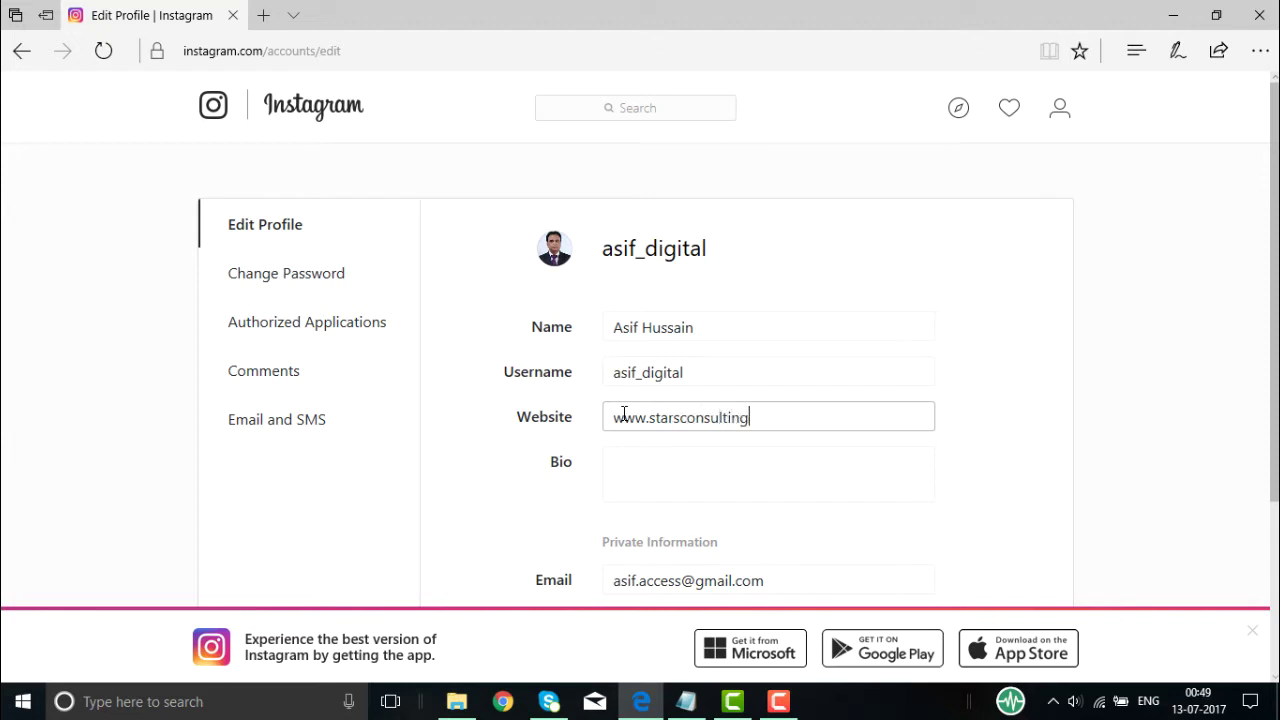
pyautogui.write('.in')
pyautogui.press('BackSpace')
pyautogui.press('BackSpace')
pyautogui.write('in')
# - Begin the bio with 'Stars Consulting is a digital', correcting typos along the way
pyautogui.click(608, 473)
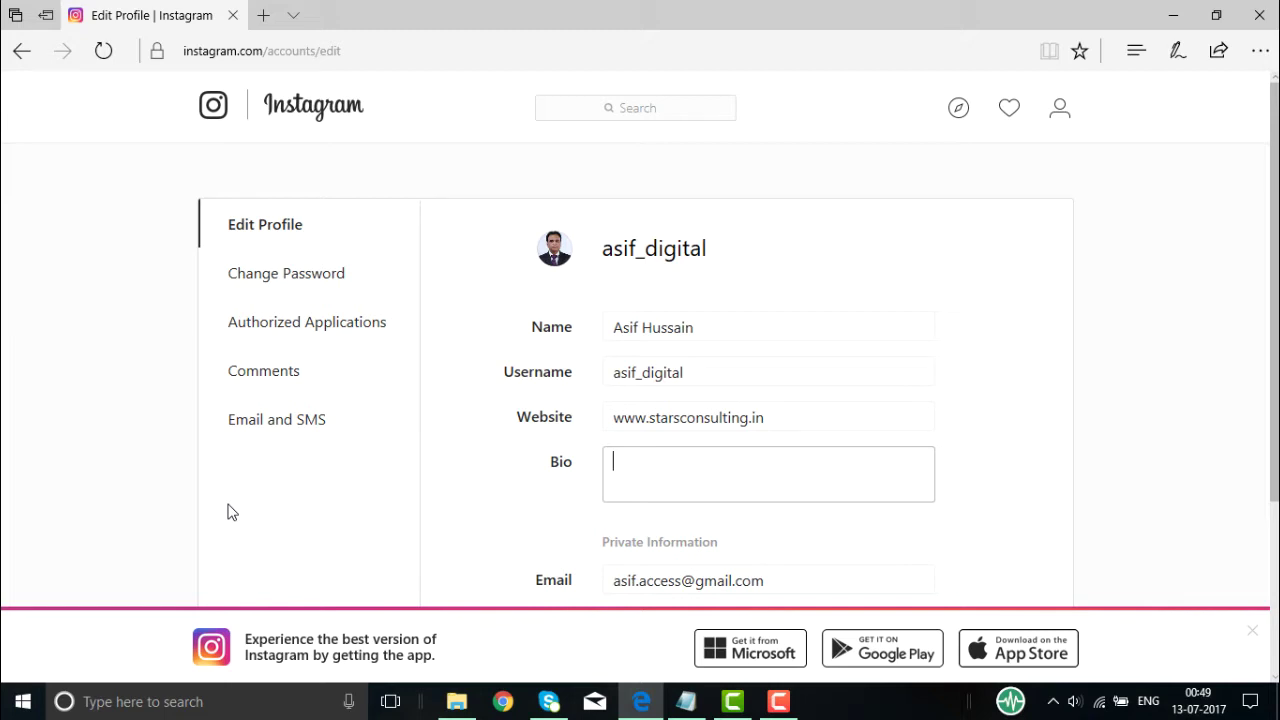
pyautogui.write('Stars Consultnig')
pyautogui.press('BackSpace')
pyautogui.press('BackSpace')
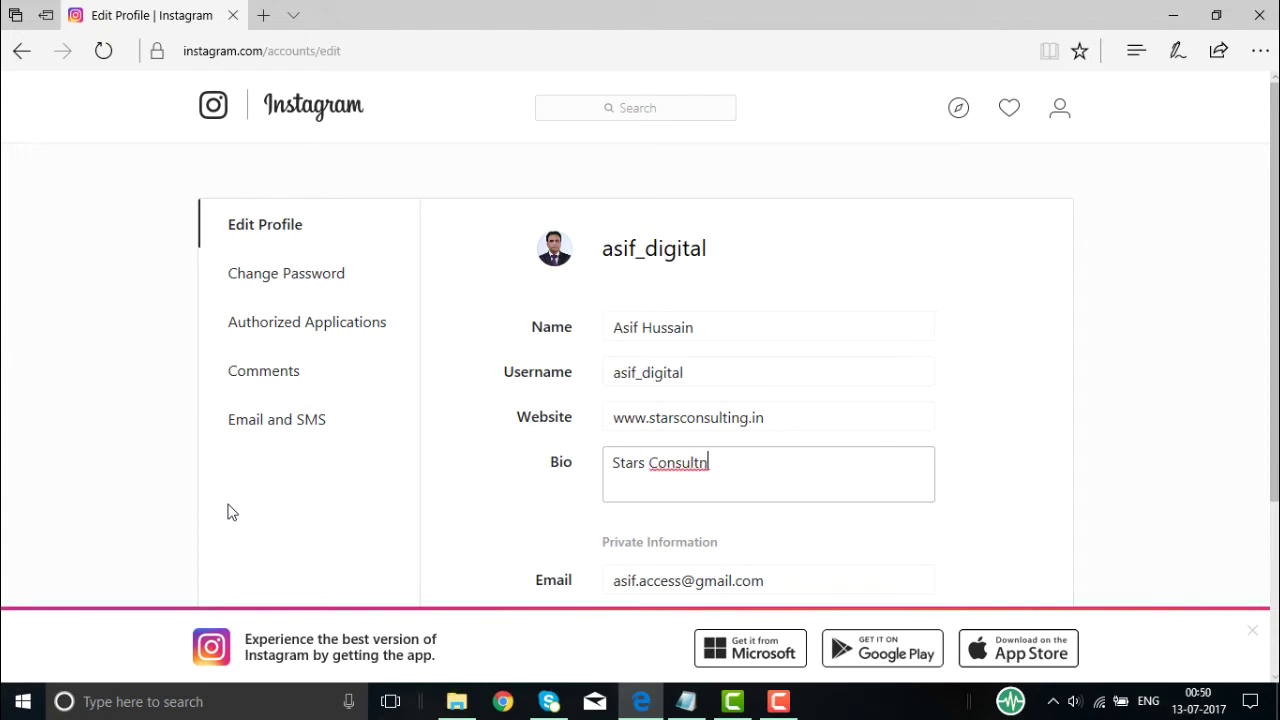
pyautogui.press('BackSpace')
pyautogui.write('ing is a di')
pyautogui.write('tal')
pyautogui.press('BackSpace')
pyautogui.press('BackSpace')
pyautogui.press('BackSpace')
pyautogui.write('ta')
pyautogui.press('BackSpace')
pyautogui.press('BackSpace')
pyautogui.write('git')
pyautogui.press('BackSpace')
pyautogui.press('BackSpace')
pyautogui.write('ia')
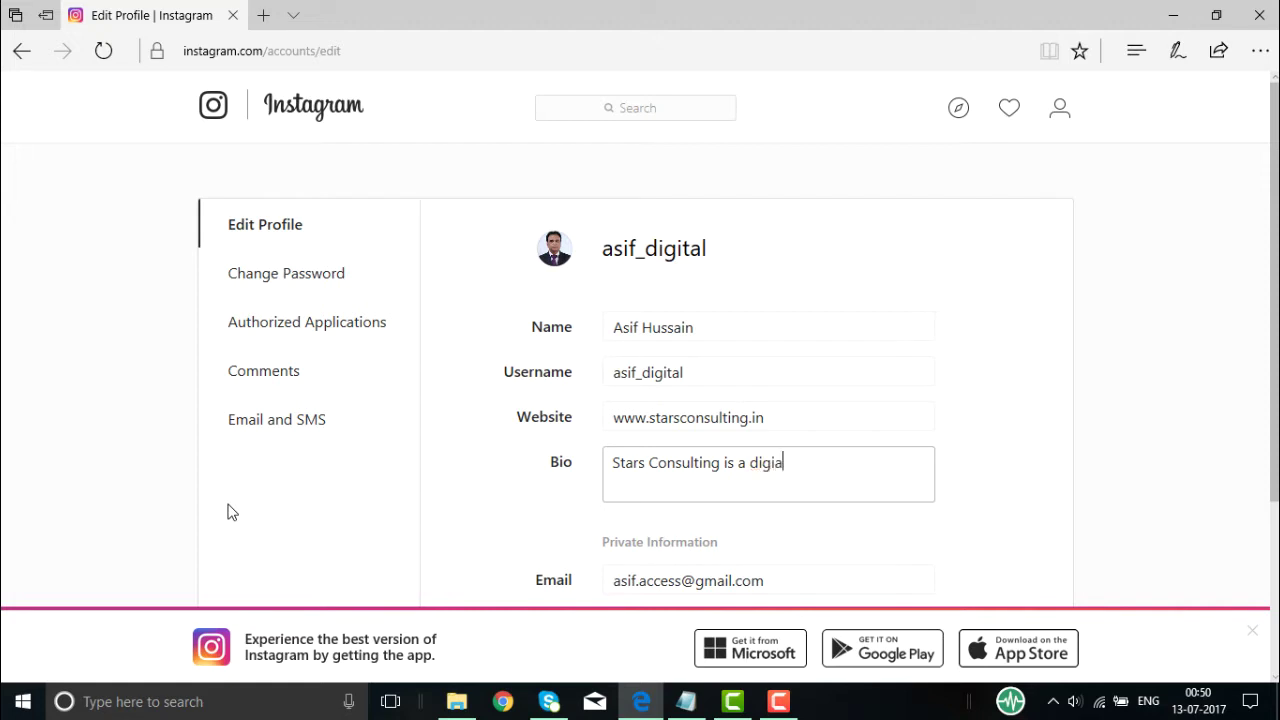
pyautogui.press('BackSpace')
# - Finish the bio: marketing consulting company offering SEO, SEM, Social Media Marketing, Content Marketing
pyautogui.write('tal marketing business co')
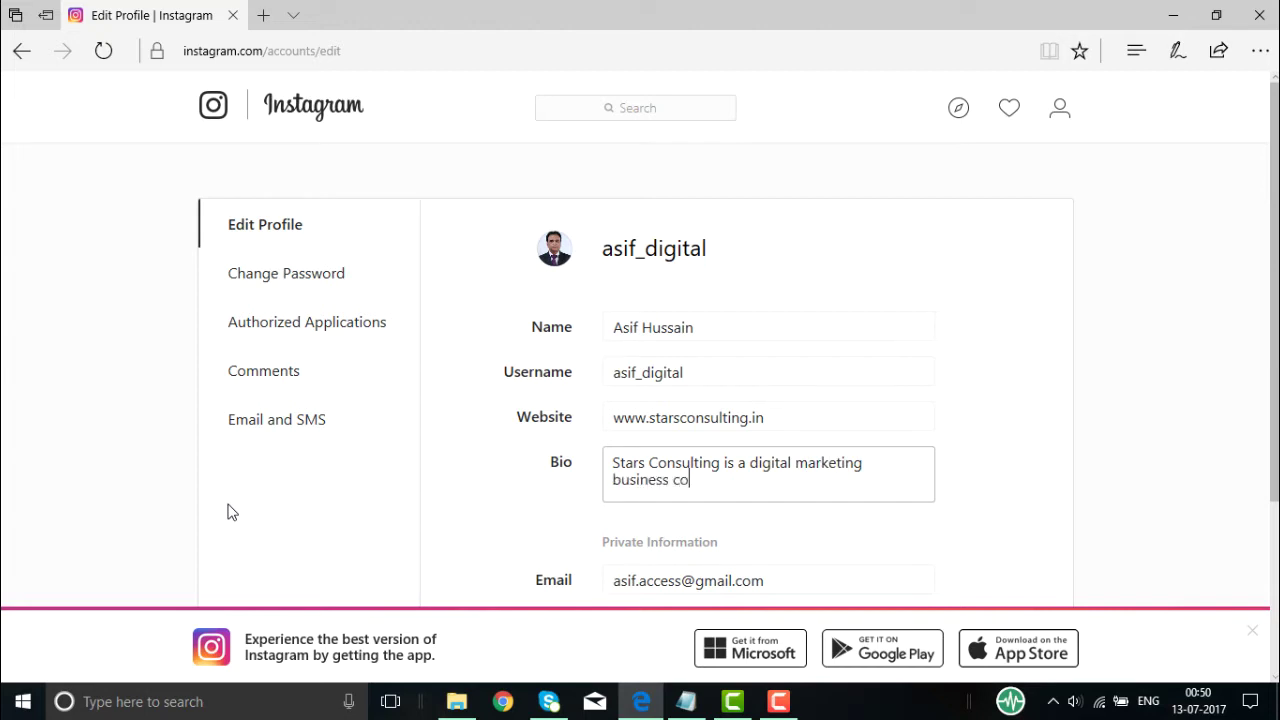
pyautogui.write('nsulting services comp')
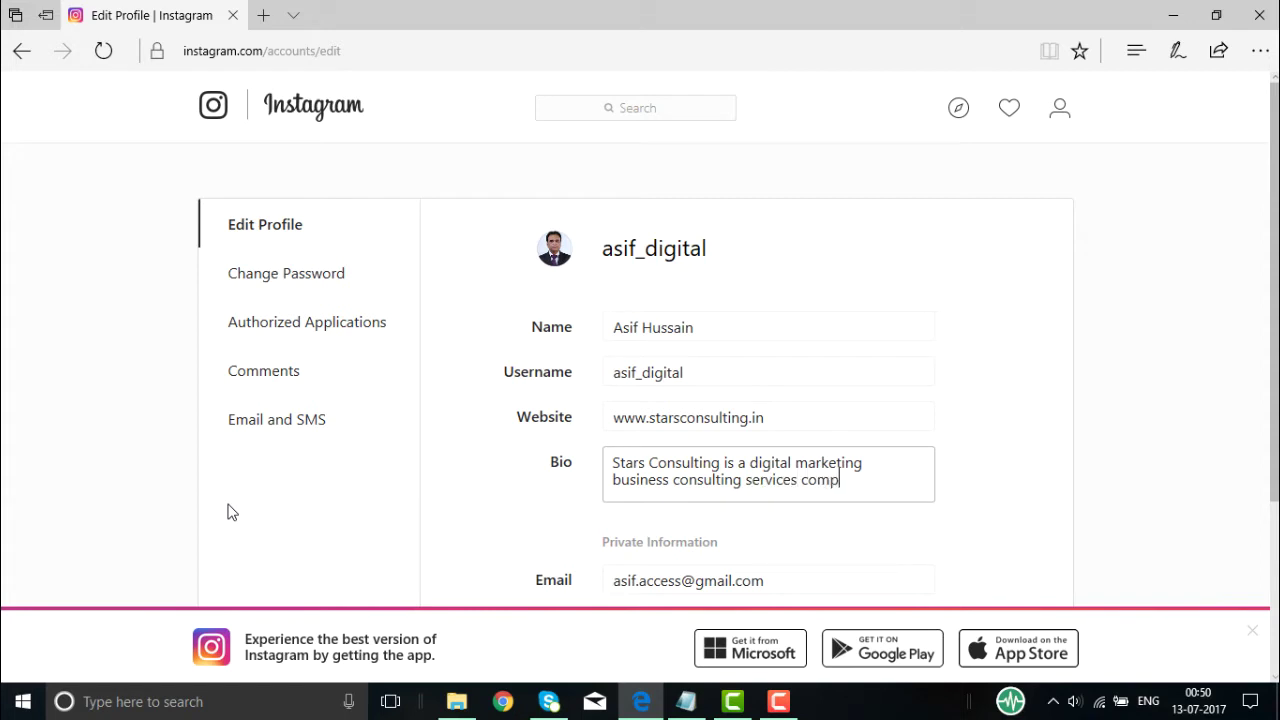
pyautogui.write('any. We offers SEO')
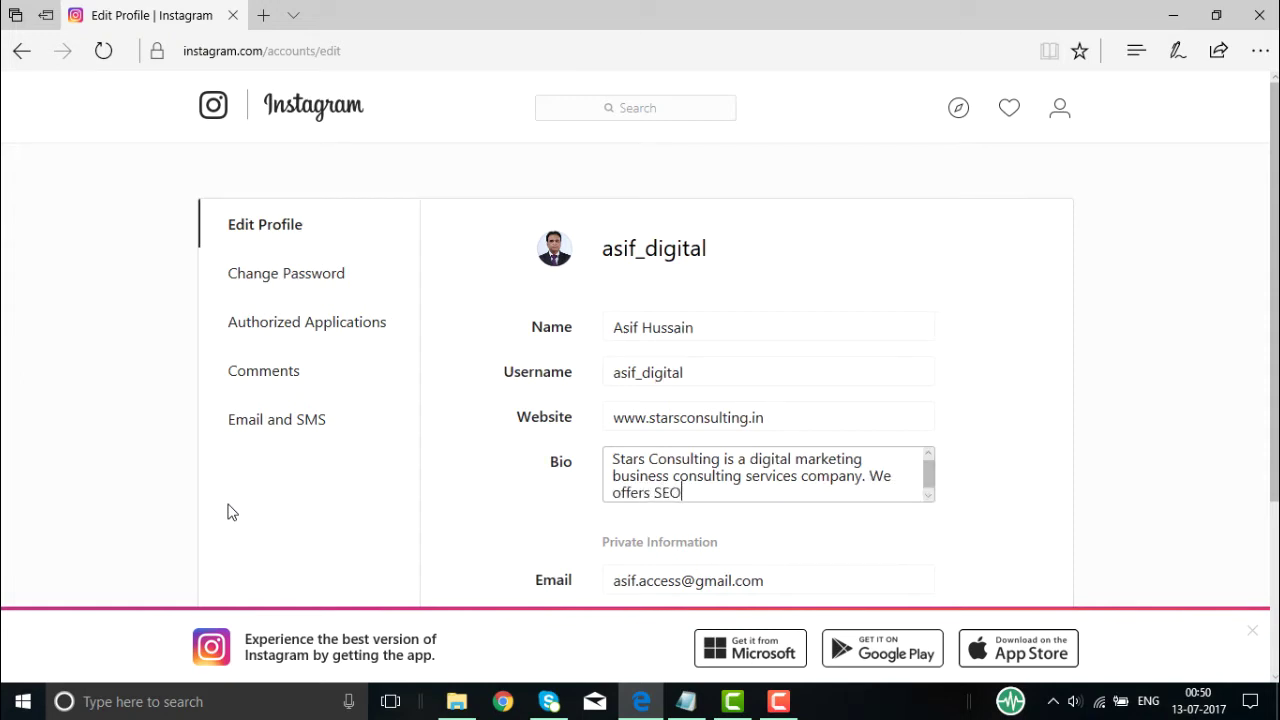
pyautogui.write(',SMM')
pyautogui.press('BackSpace')
pyautogui.press('BackSpace')
pyautogui.press('BackSpace')
pyautogui.write('SEM, Social Media Markin')
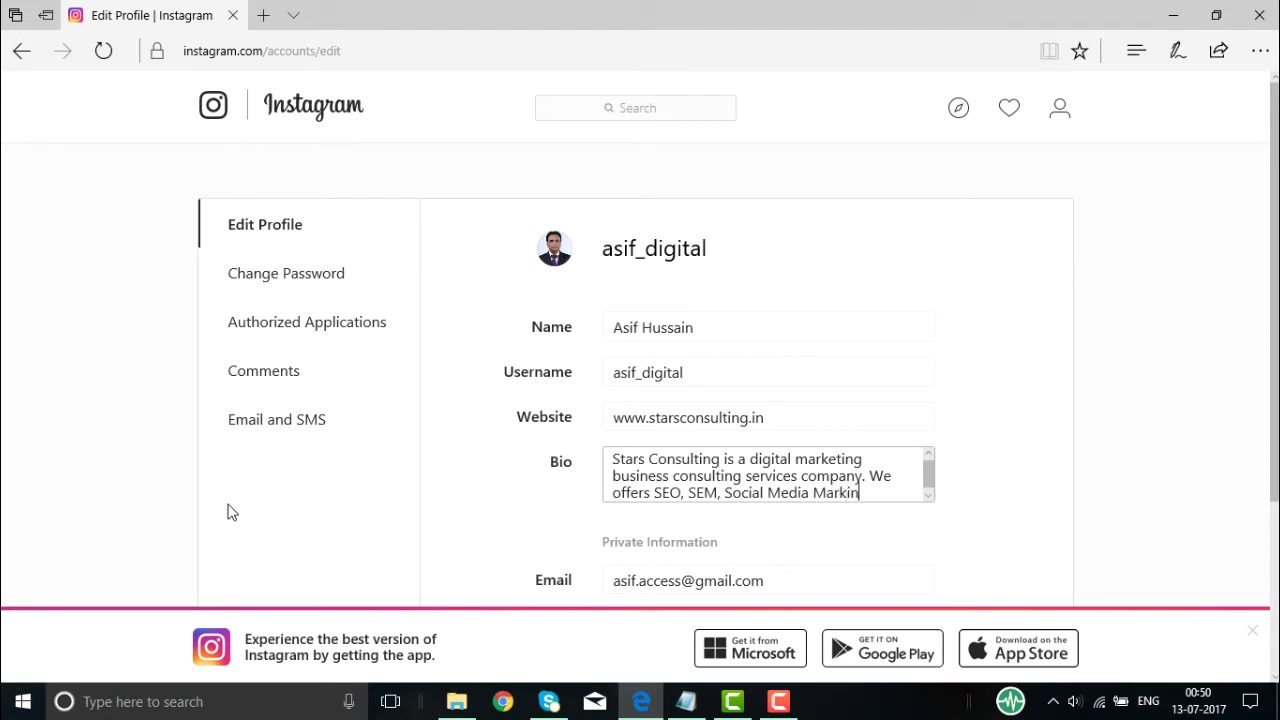
pyautogui.press('BackSpace')
pyautogui.press('BackSpace')
pyautogui.write('eting, Conen')
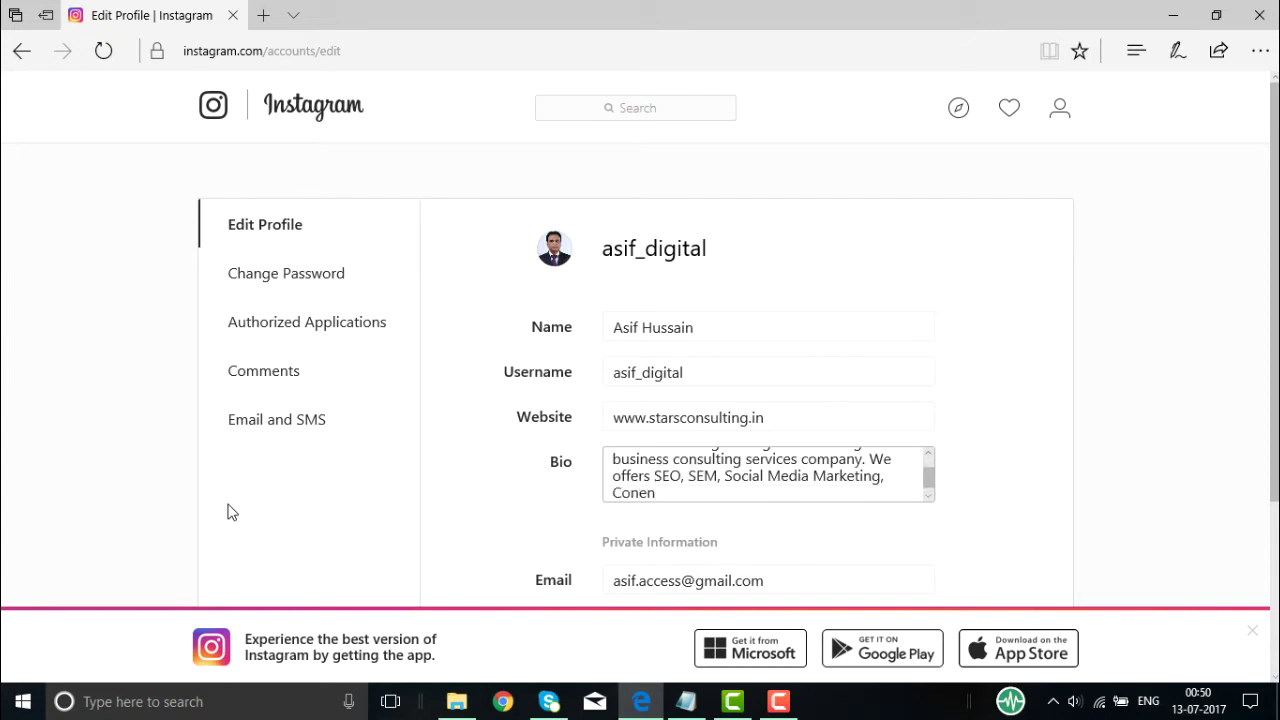
pyautogui.press('BackSpace')
pyautogui.press('BackSpace')
pyautogui.write('tent Marketing.')
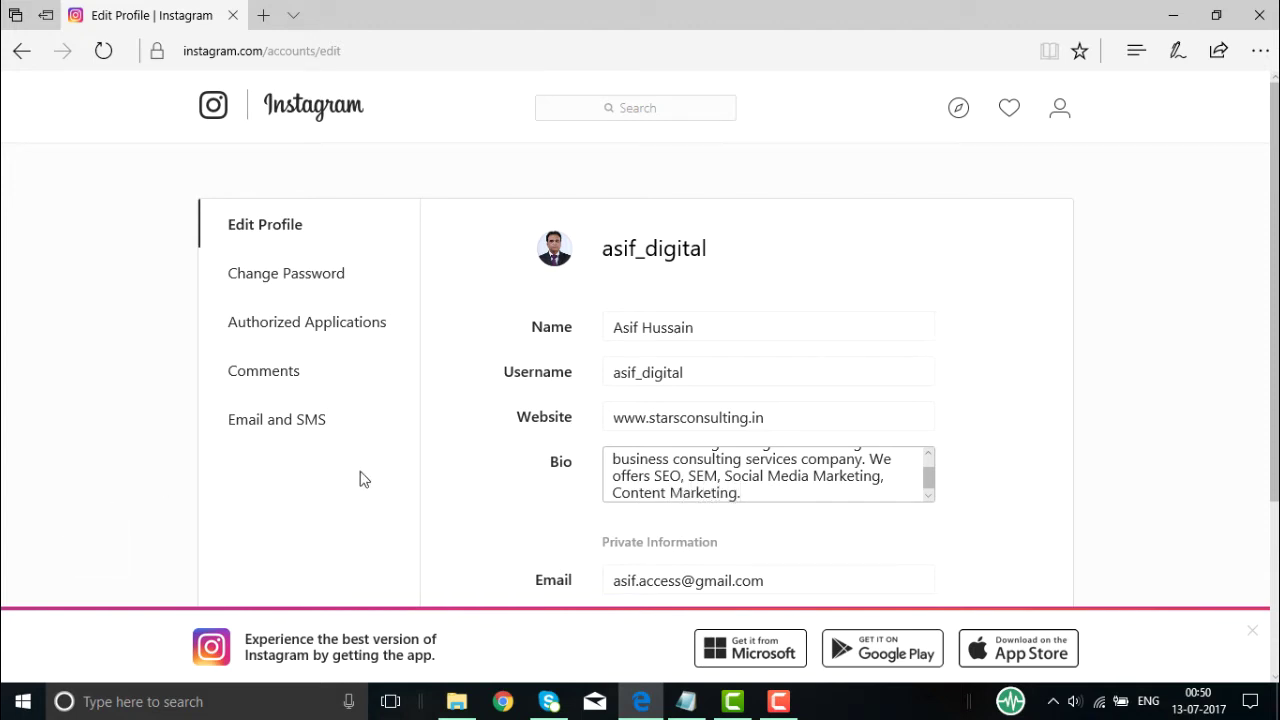
pyautogui.click(448, 480)
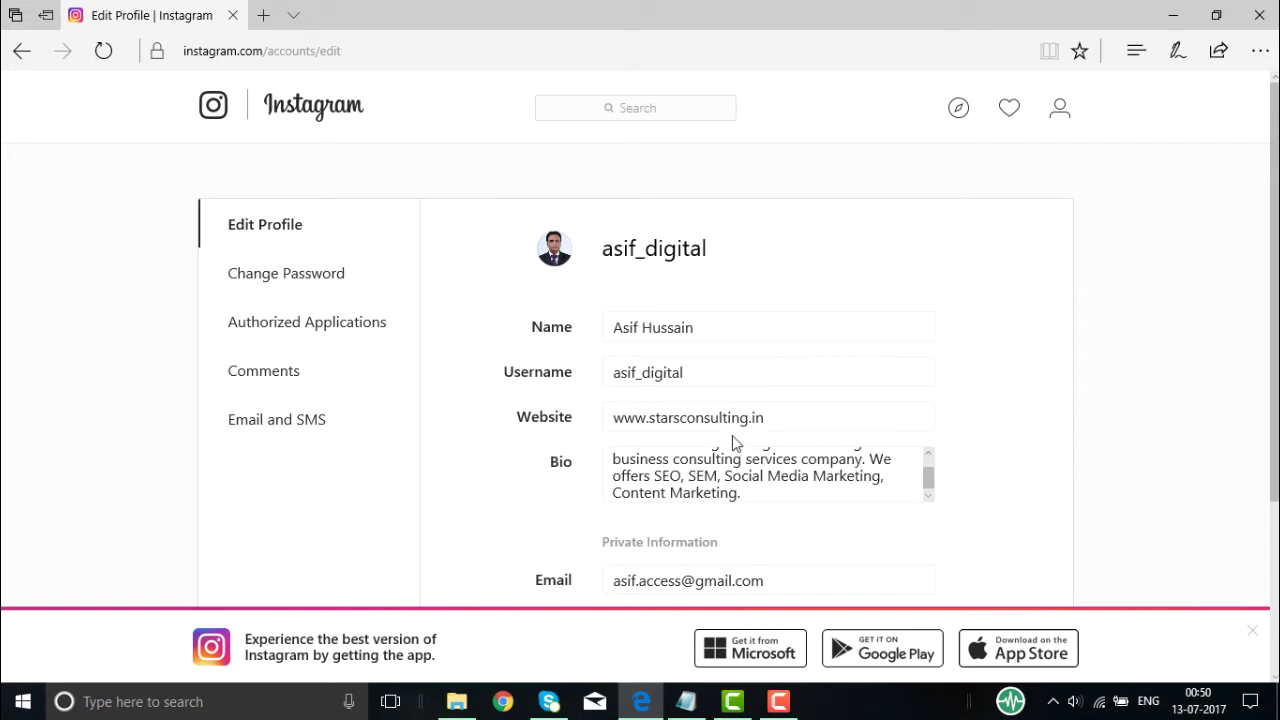
# - Enter the phone number, set gender to Male, and submit until 'Profile saved!' appears
pyautogui.scroll(-3, 464, 497)
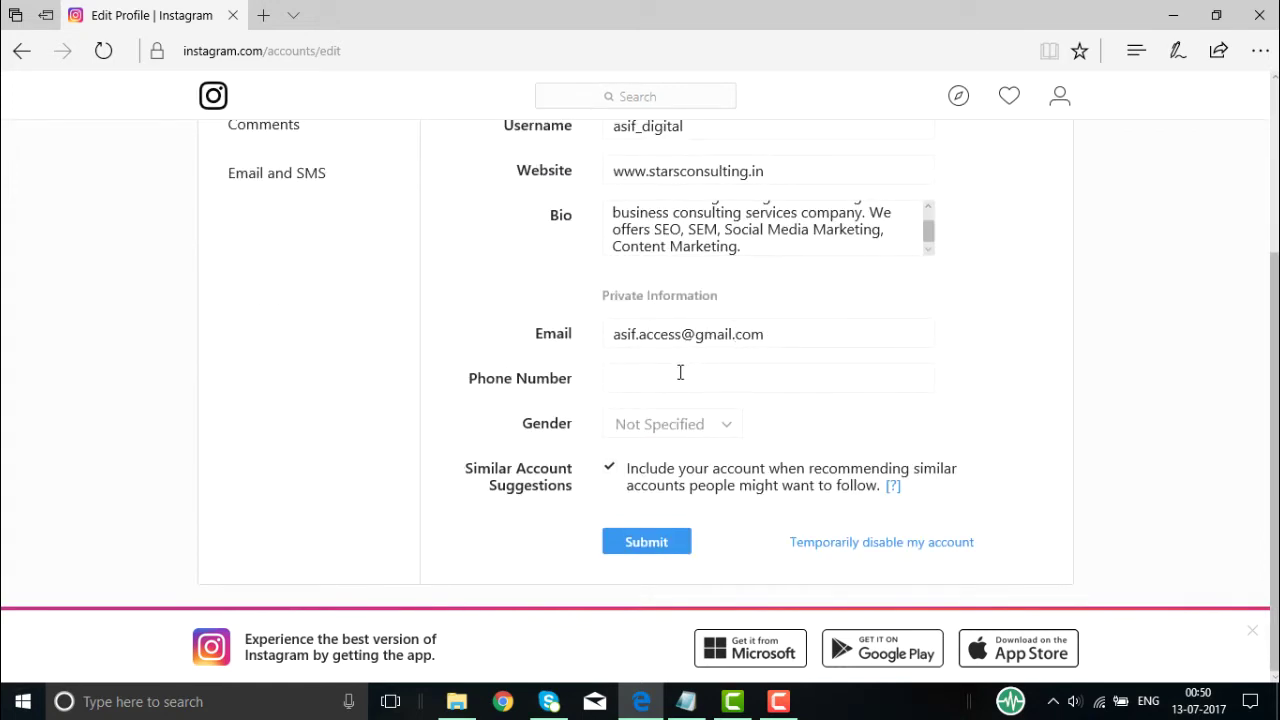
pyautogui.click(646, 376)
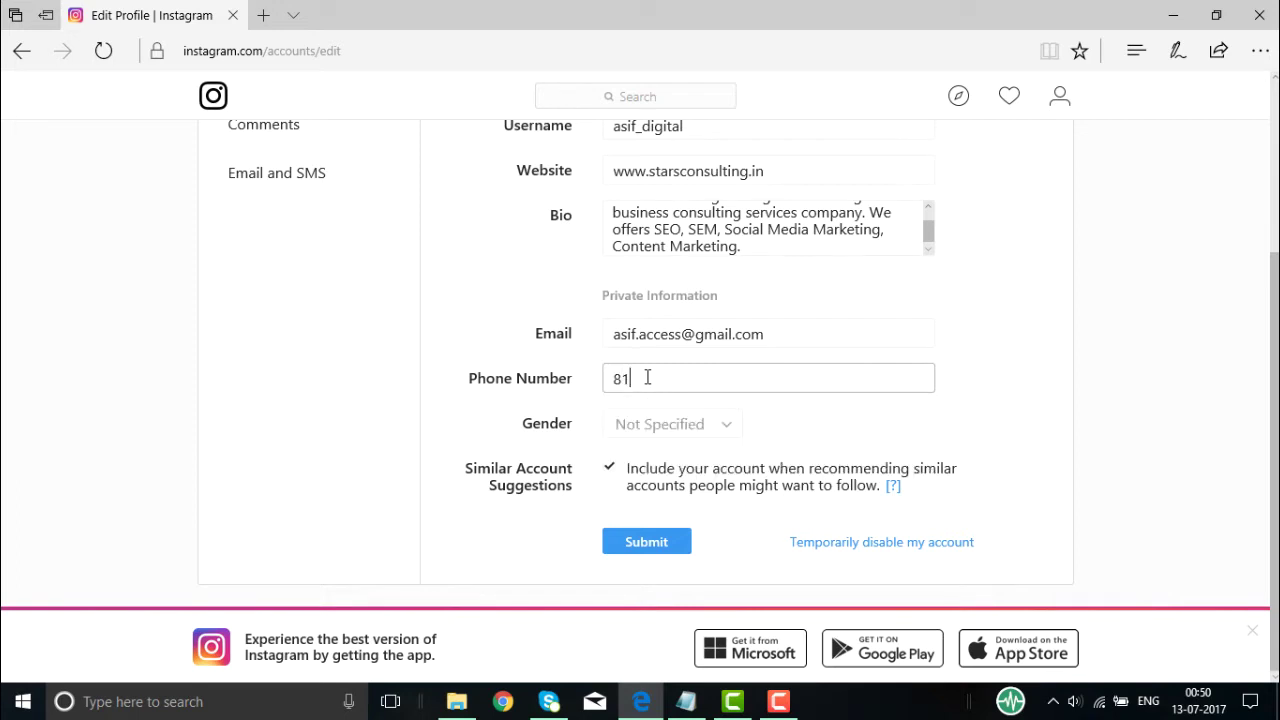
pyautogui.click(625, 428)
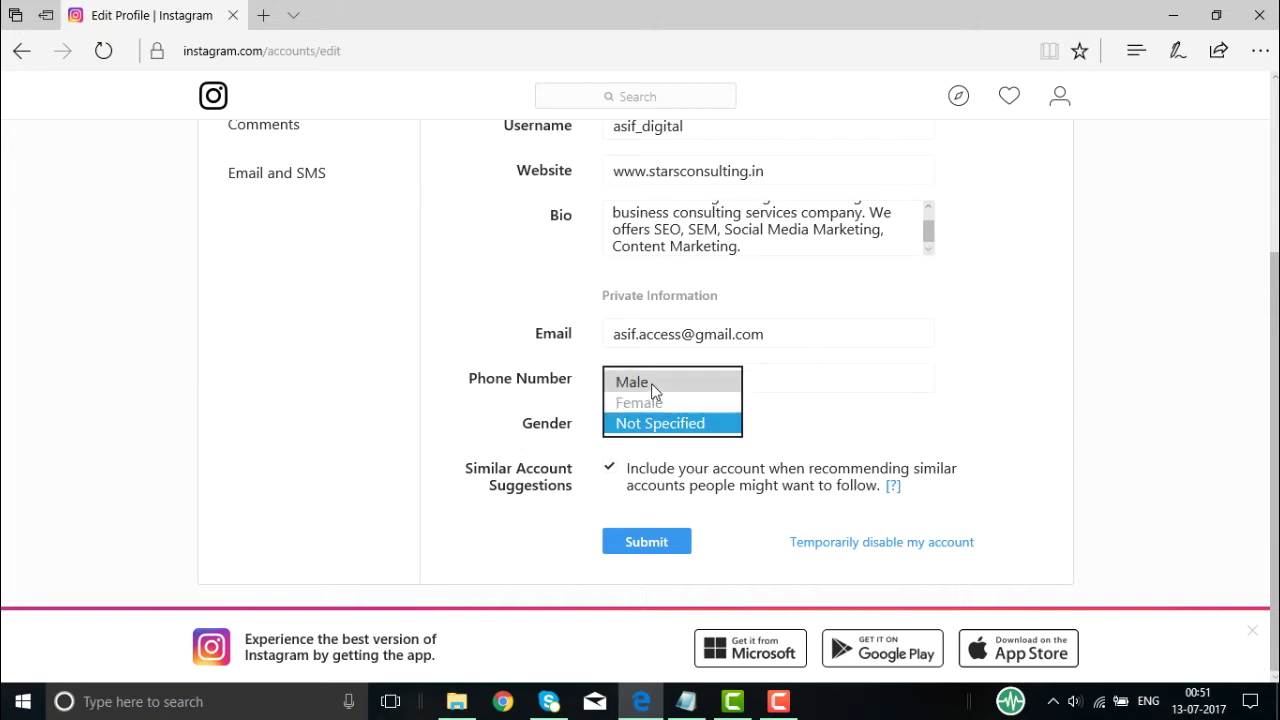
pyautogui.click(651, 383)
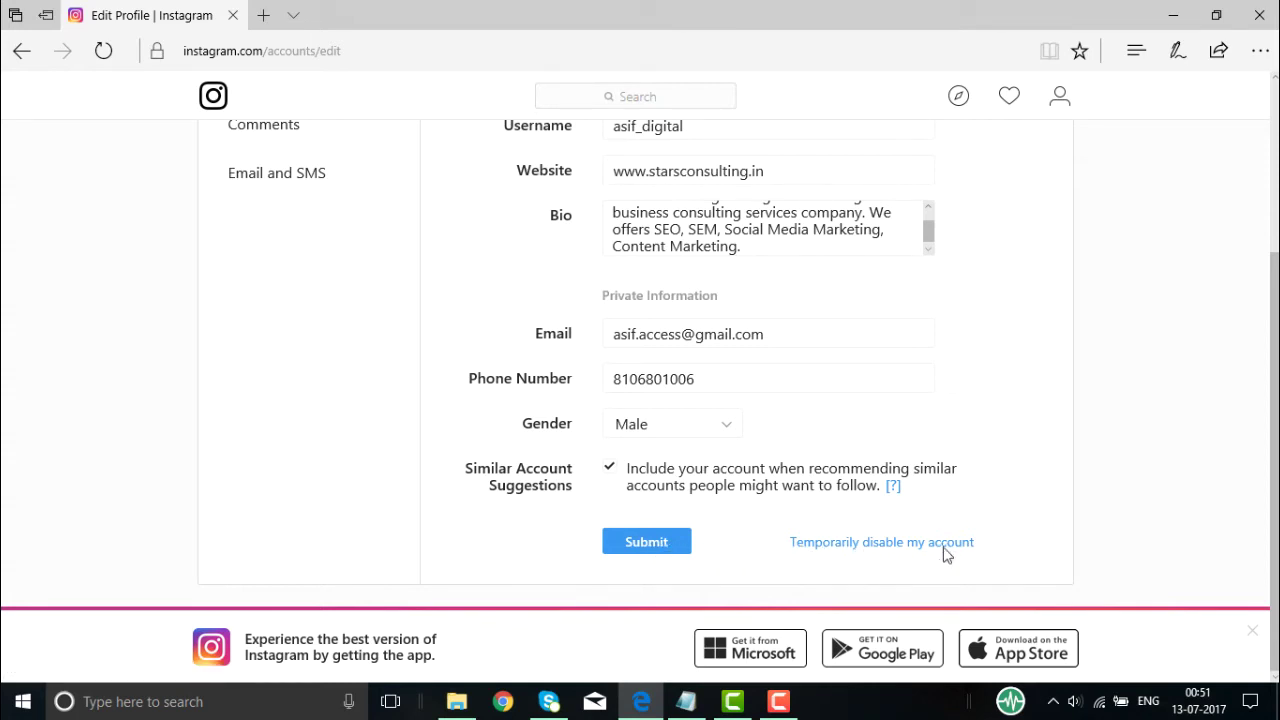
pyautogui.click(648, 545)
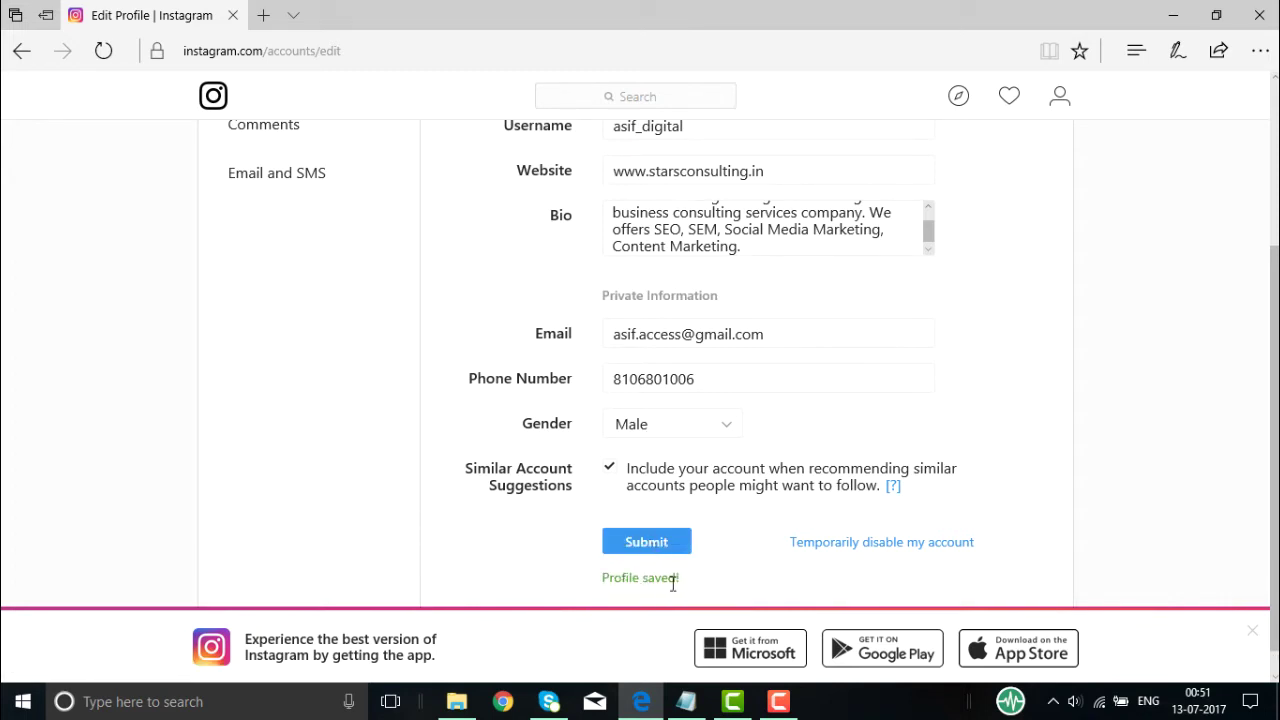
pyautogui.tripleClick(630, 585)
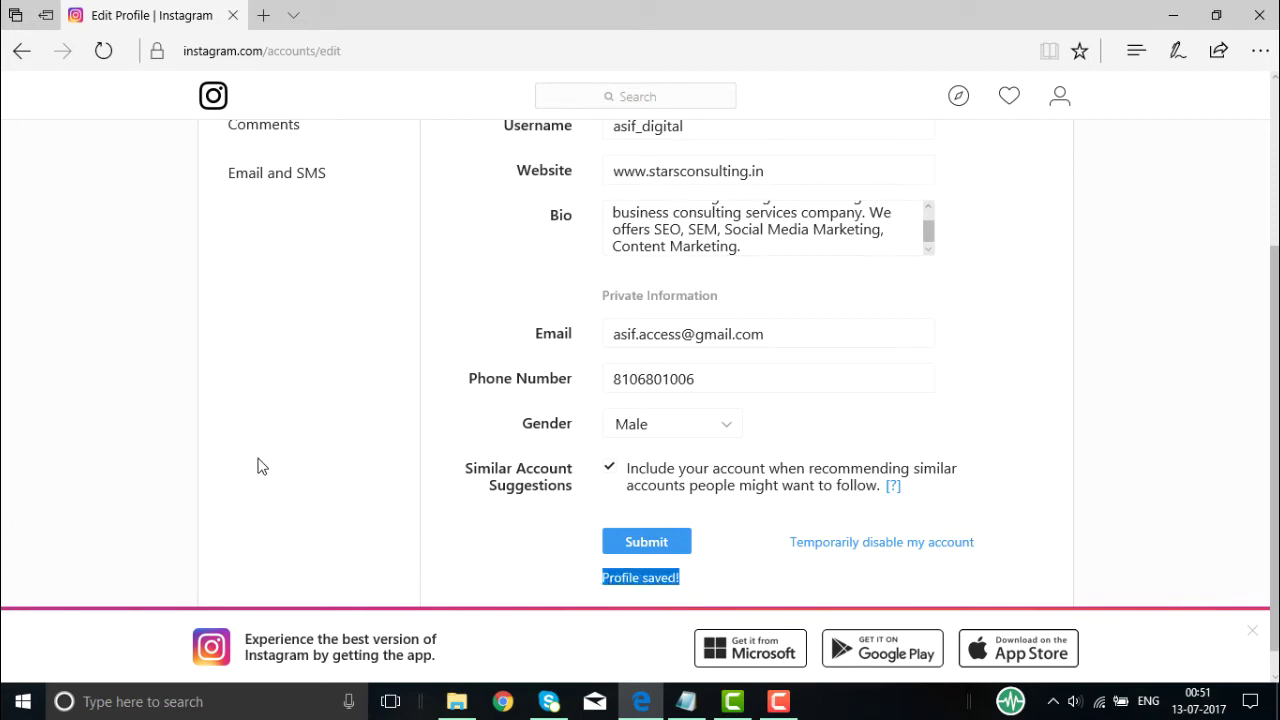
pyautogui.scroll(3, 258, 465)
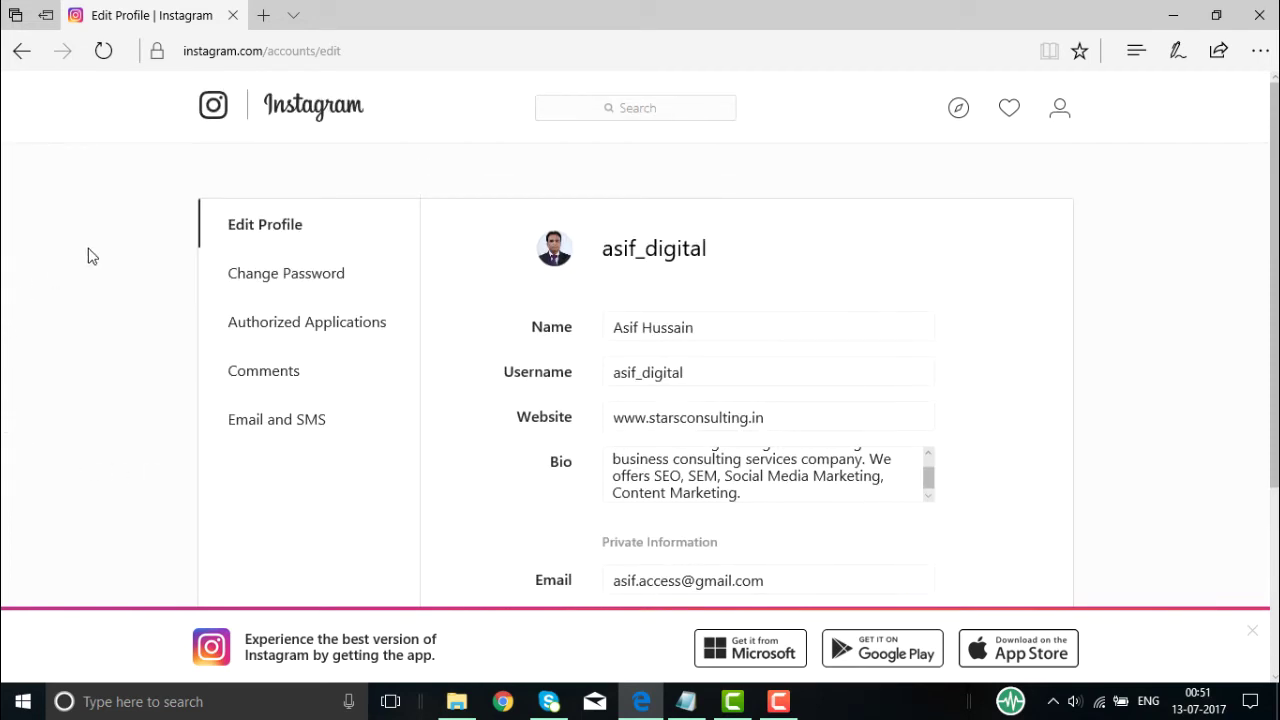
# - Review Change Password and Authorized Applications settings, ending on the Comments settings
pyautogui.click(313, 277)
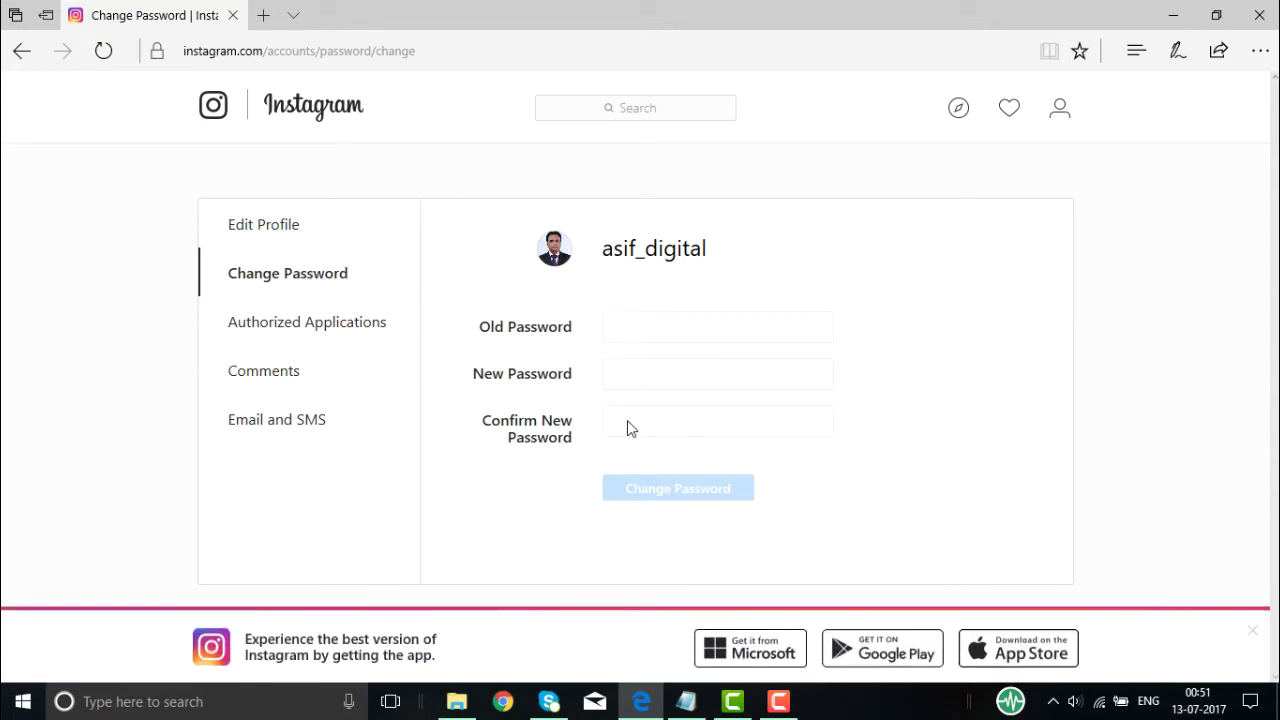
pyautogui.click(311, 331)
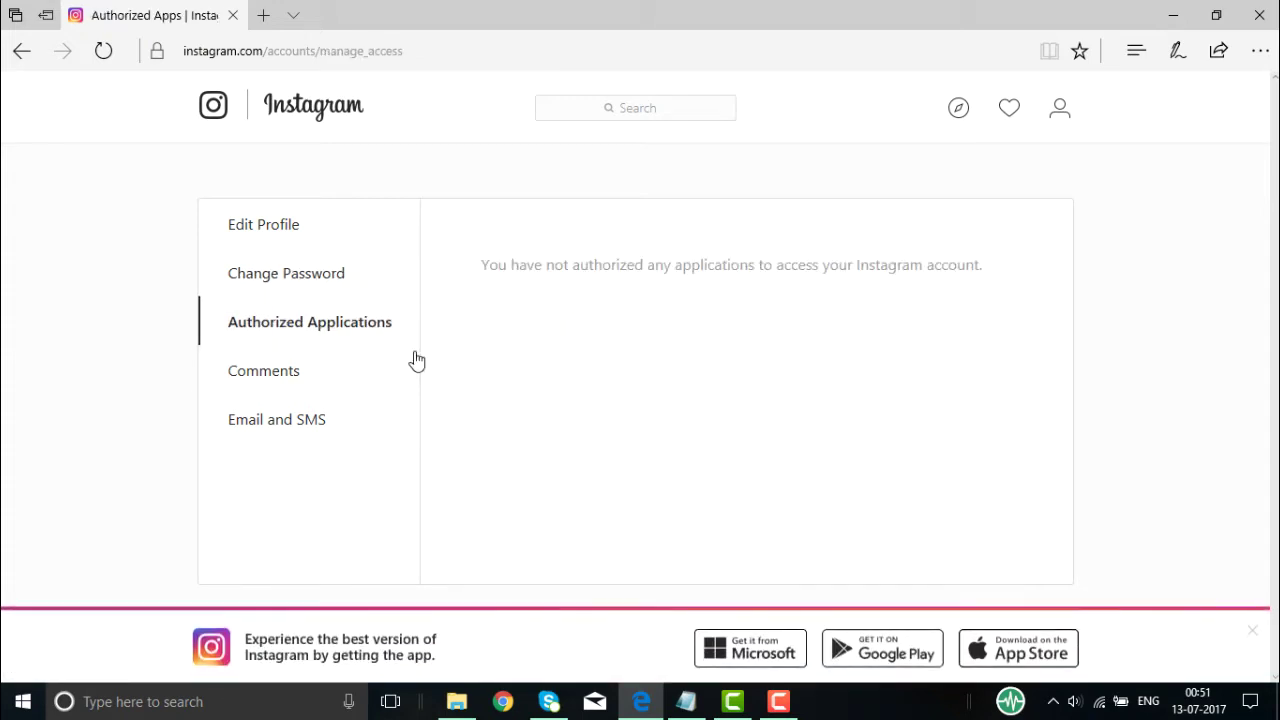
pyautogui.click(255, 375)
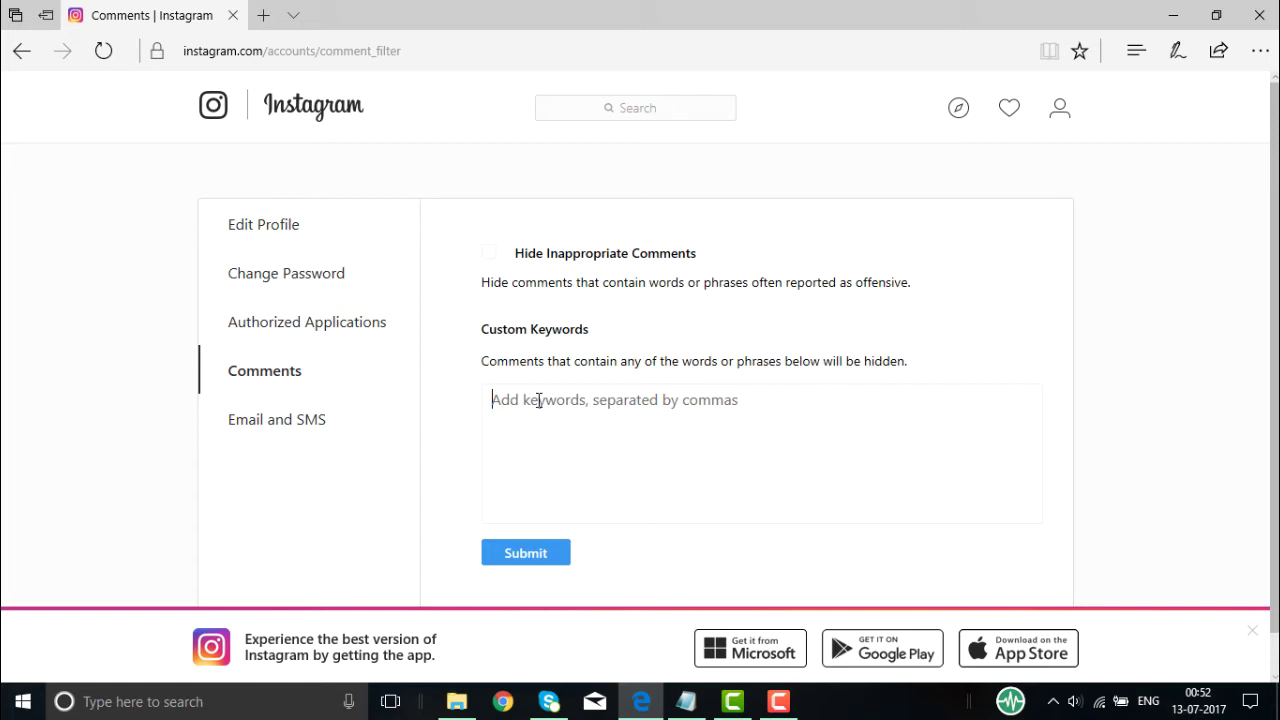
# - Type 'applications, mobile applications' as custom keywords, clear them, then go to Email and SMS
pyautogui.write('appli')
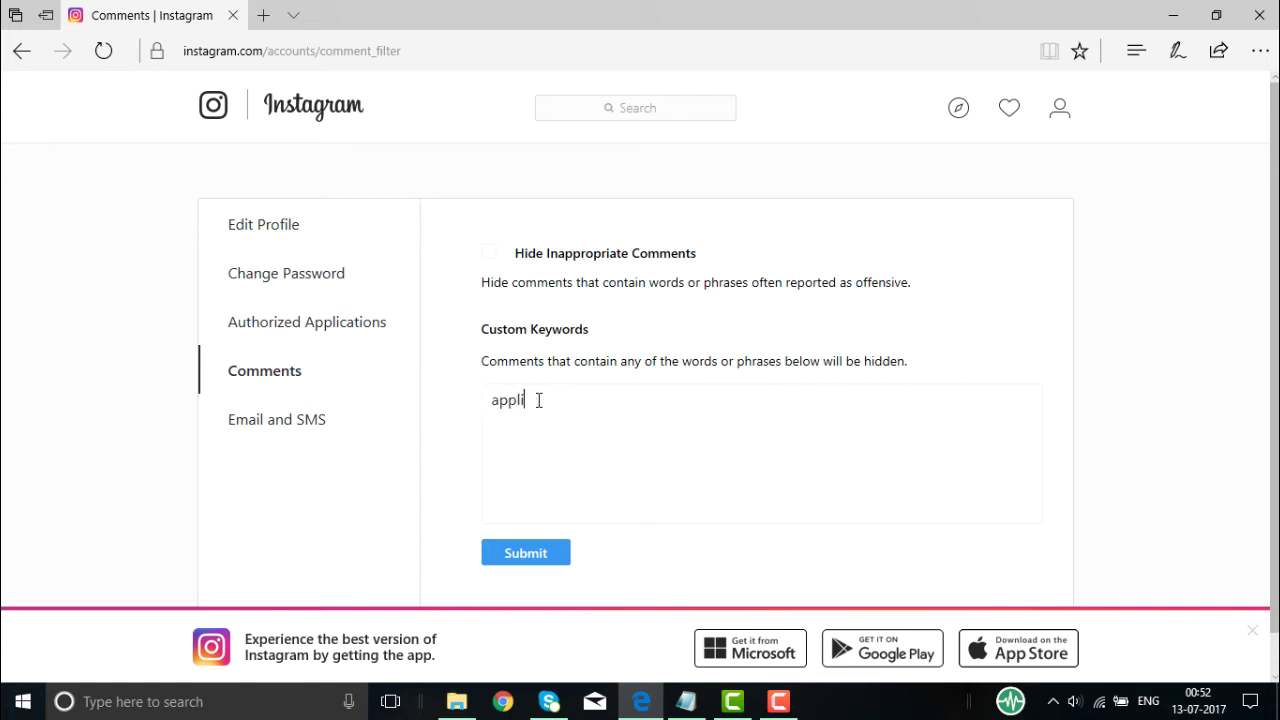
pyautogui.write('cations, mobile applications')
pyautogui.press('BackSpace')
pyautogui.press('BackSpace')
pyautogui.press('BackSpace')
pyautogui.press('BackSpace')
pyautogui.press('BackSpace')
pyautogui.press('BackSpace')
pyautogui.press('BackSpace')
pyautogui.press('BackSpace')
pyautogui.press('BackSpace')
pyautogui.press('BackSpace')
pyautogui.press('BackSpace')
pyautogui.press('BackSpace')
pyautogui.press('BackSpace')
pyautogui.press('BackSpace')
pyautogui.press('BackSpace')
pyautogui.press('BackSpace')
pyautogui.press('BackSpace')
pyautogui.press('BackSpace')
pyautogui.press('BackSpace')
pyautogui.press('BackSpace')
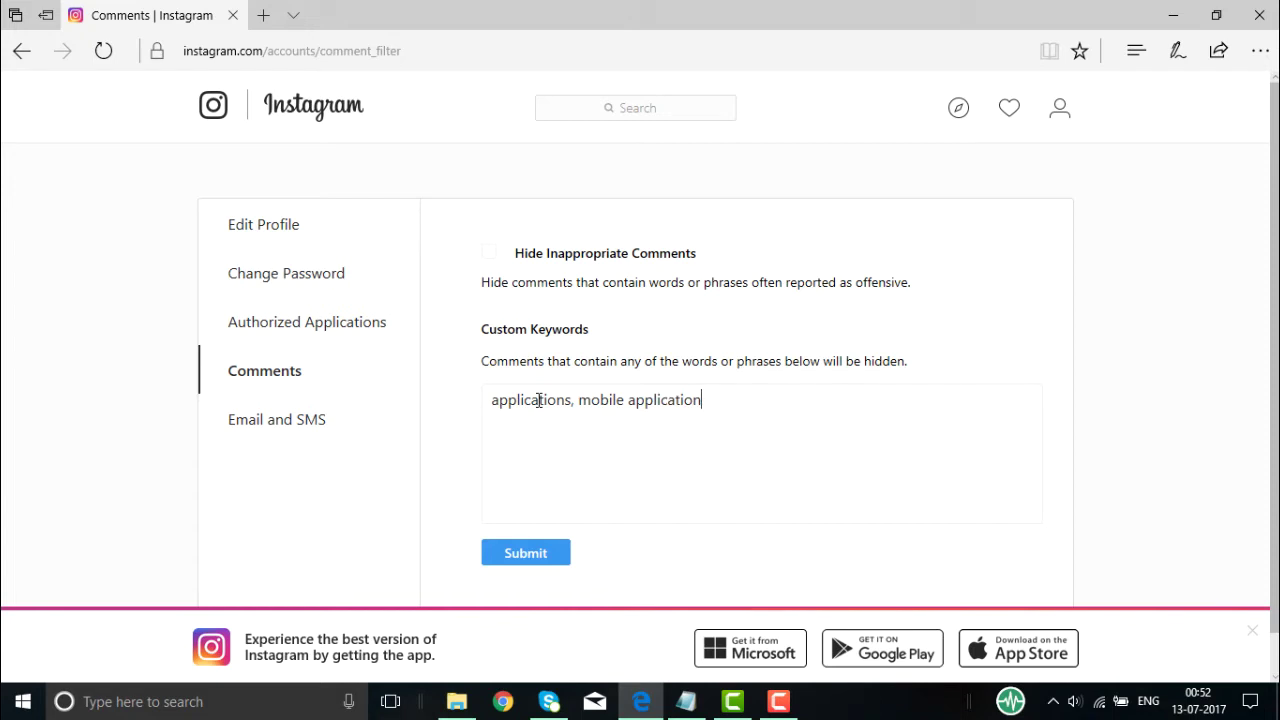
pyautogui.press('BackSpace')
pyautogui.press('BackSpace')
pyautogui.press('BackSpace')
pyautogui.press('BackSpace')
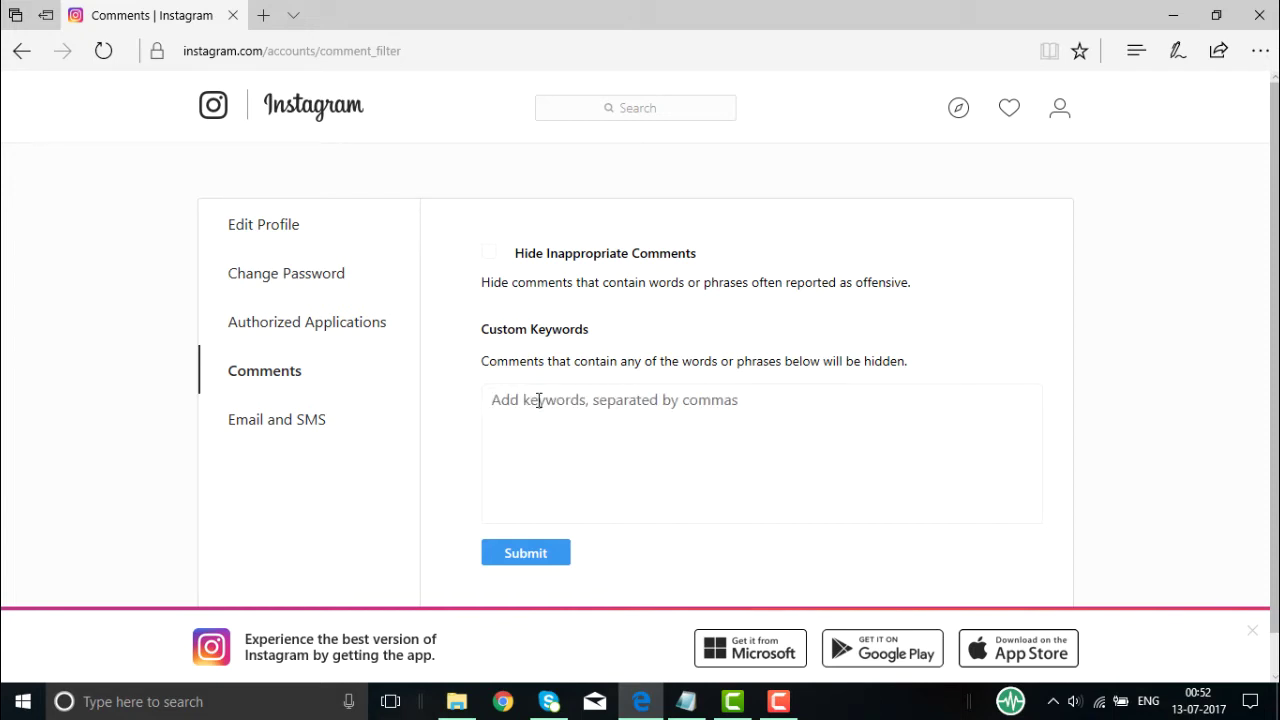
pyautogui.click(251, 430)
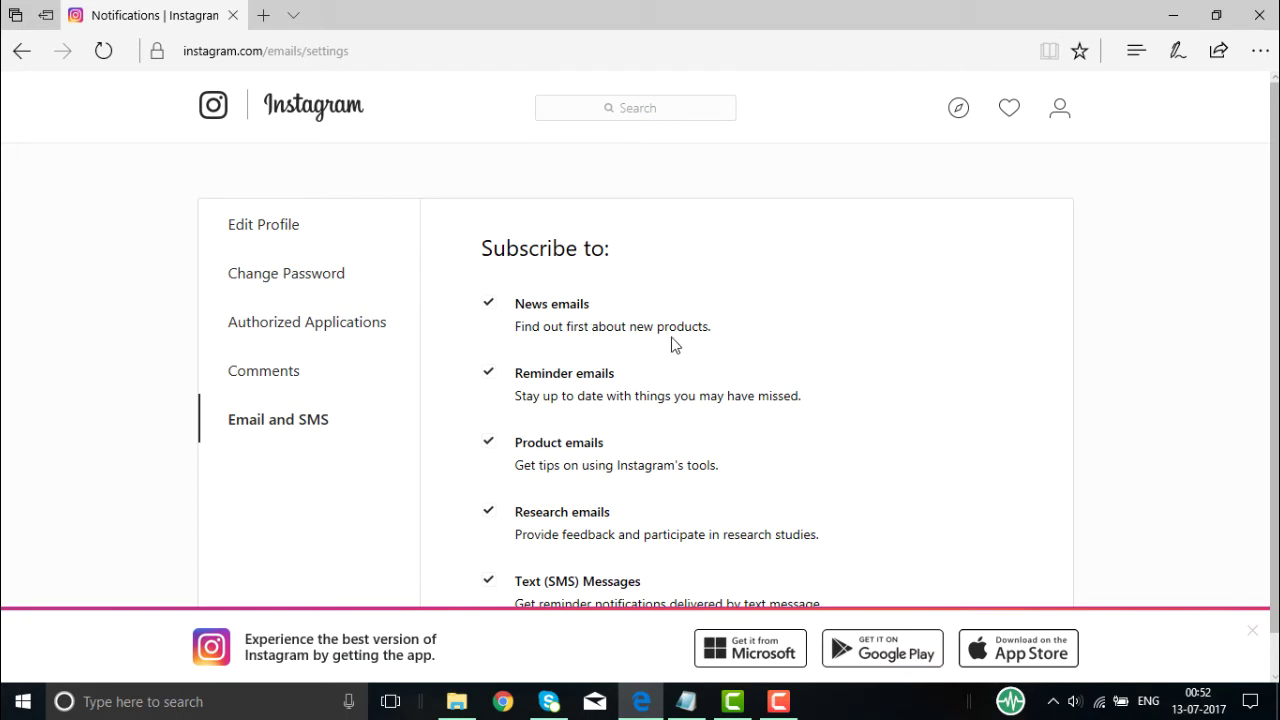
pyautogui.scroll(-1, 683, 346)
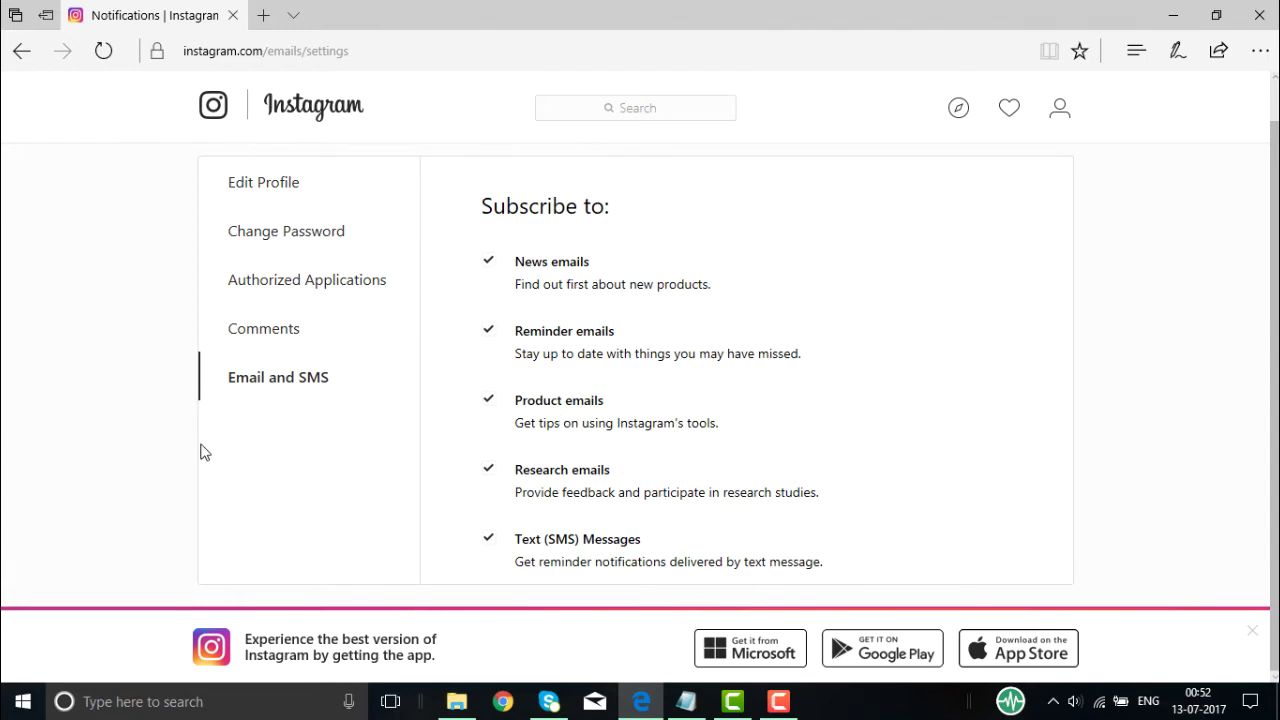
pyautogui.scroll(1, 200, 452)
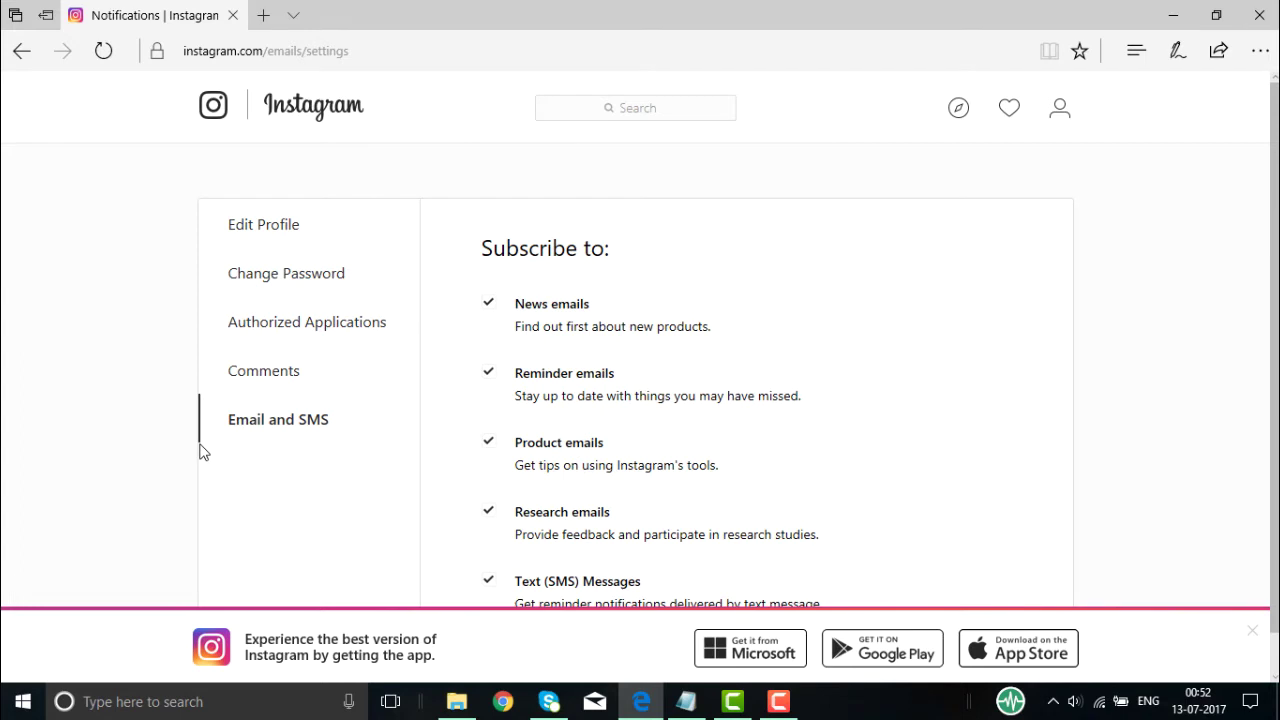